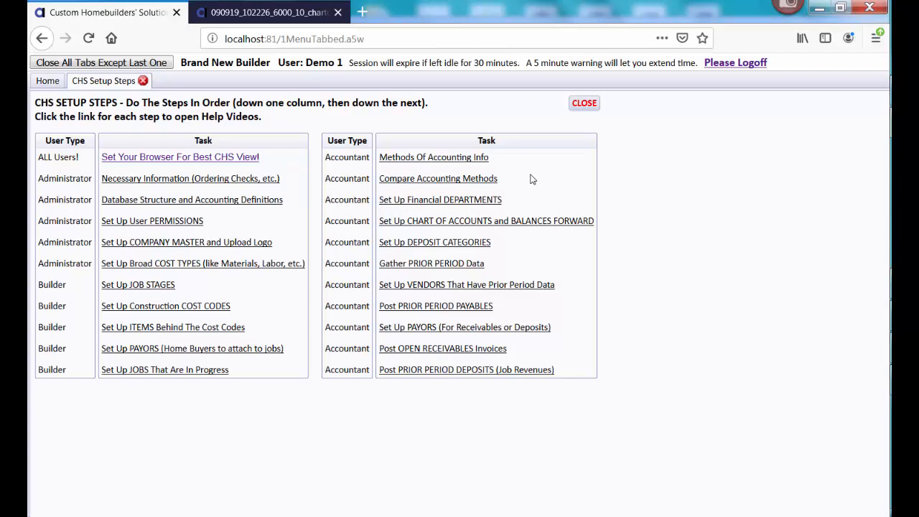
Step: View the help entry for setting up financial departments and close the CHS setup steps
{"action": "left_click", "coordinate": [488, 202]}
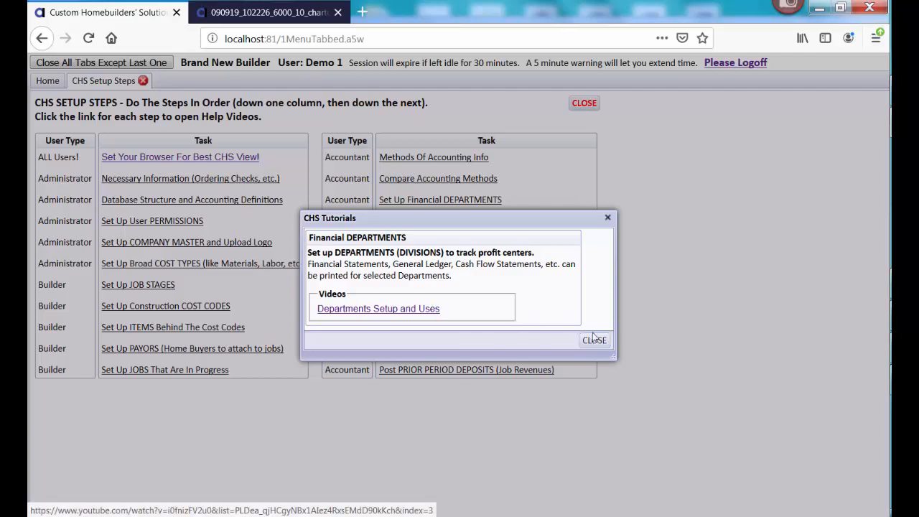
{"action": "left_click", "coordinate": [595, 340]}
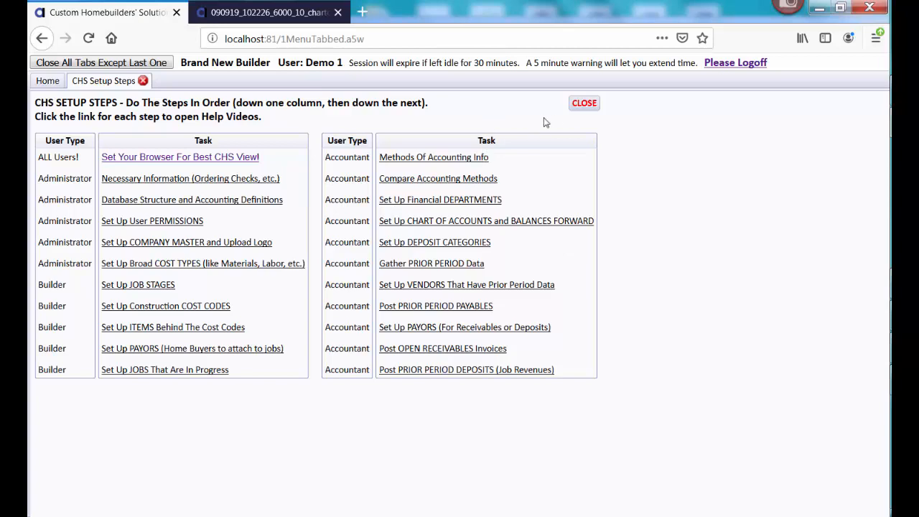
{"action": "left_click", "coordinate": [584, 104]}
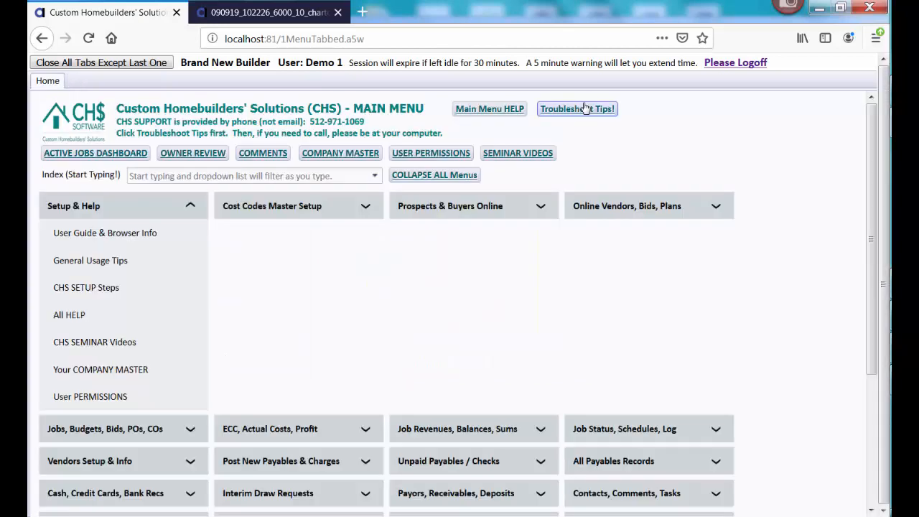
Step: Collapse all main menu groups and open the Chart Of Accounts setup
{"action": "left_click", "coordinate": [447, 176]}
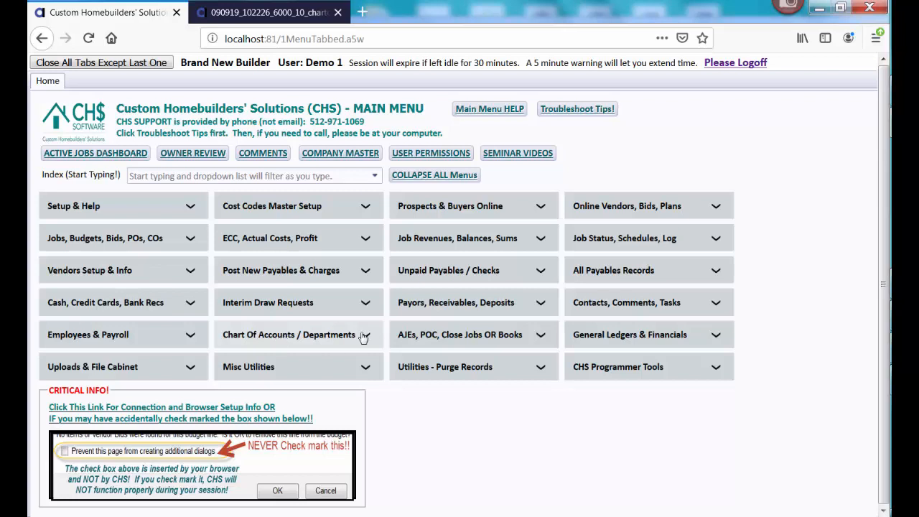
{"action": "left_click", "coordinate": [413, 336]}
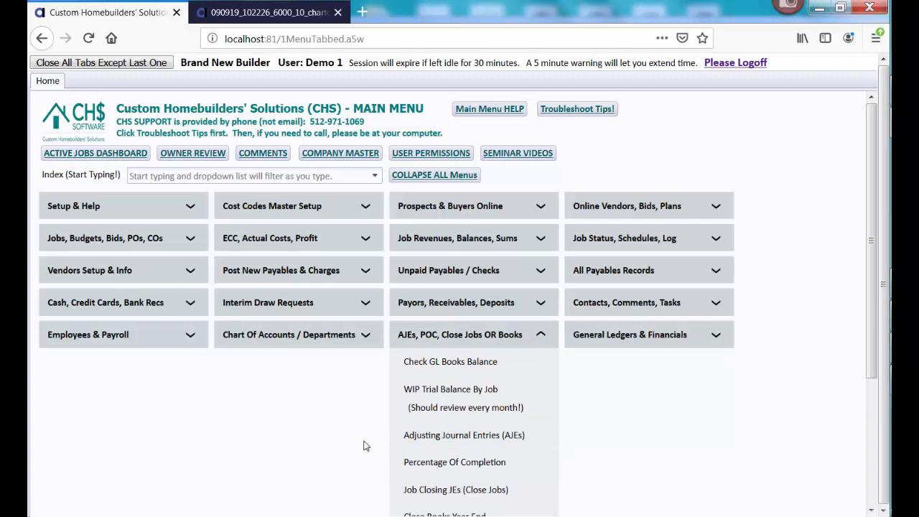
{"action": "left_click", "coordinate": [447, 337]}
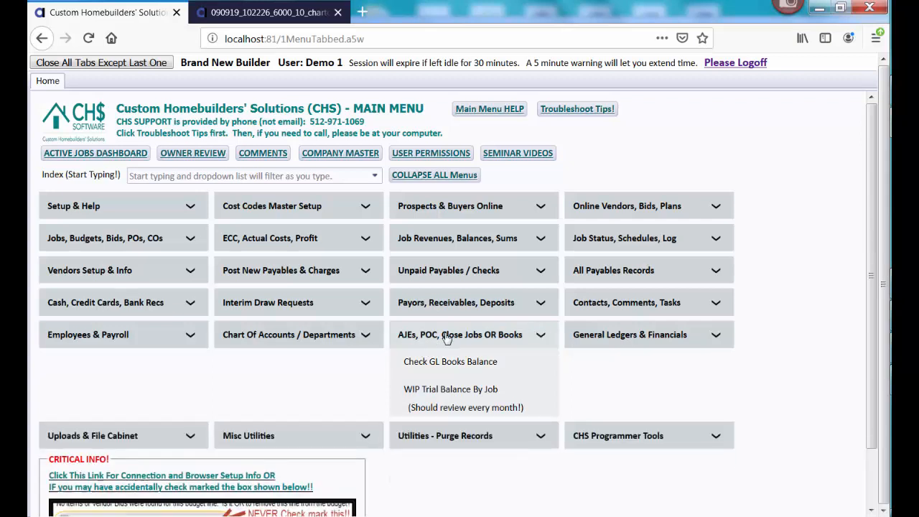
{"action": "left_click", "coordinate": [347, 335]}
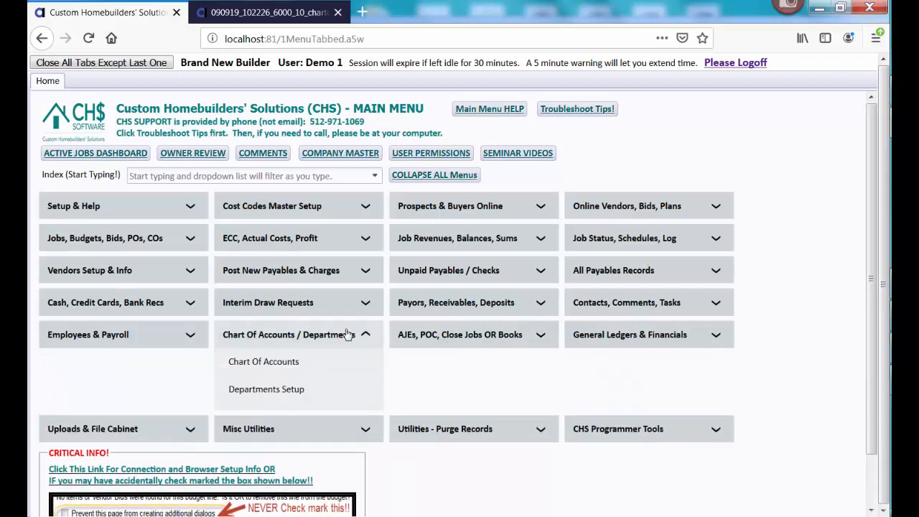
{"action": "left_click", "coordinate": [270, 362]}
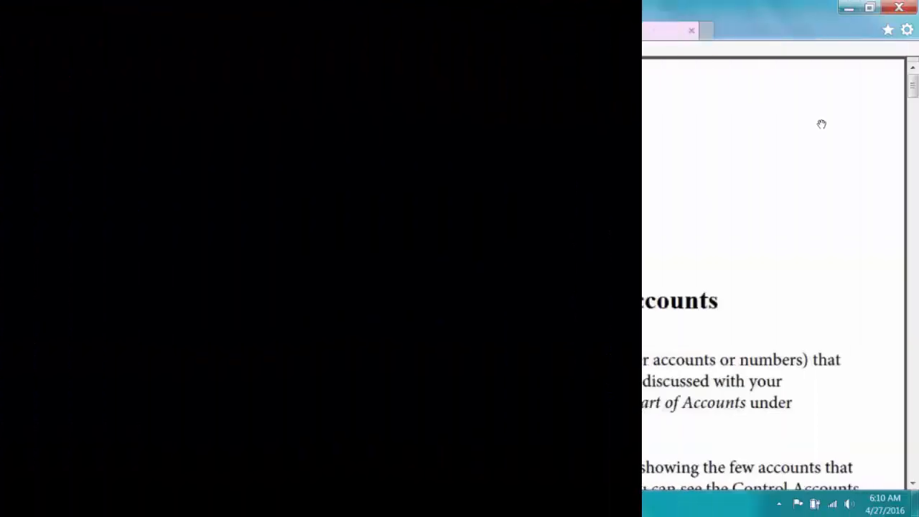
Step: Look through the chart of accounts documentation and the list of preloaded general ledger accounts
{"action": "left_click_drag", "start_coordinate": [913, 89], "coordinate": [914, 103]}
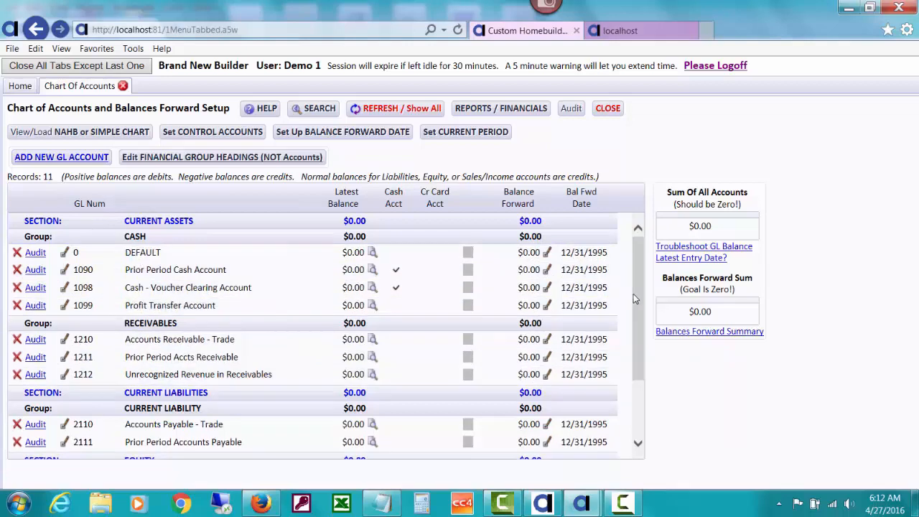
{"action": "scroll", "coordinate": [638, 335], "scroll_direction": "down", "scroll_amount": 2}
{"action": "scroll", "coordinate": [638, 336], "scroll_direction": "down", "scroll_amount": 3}
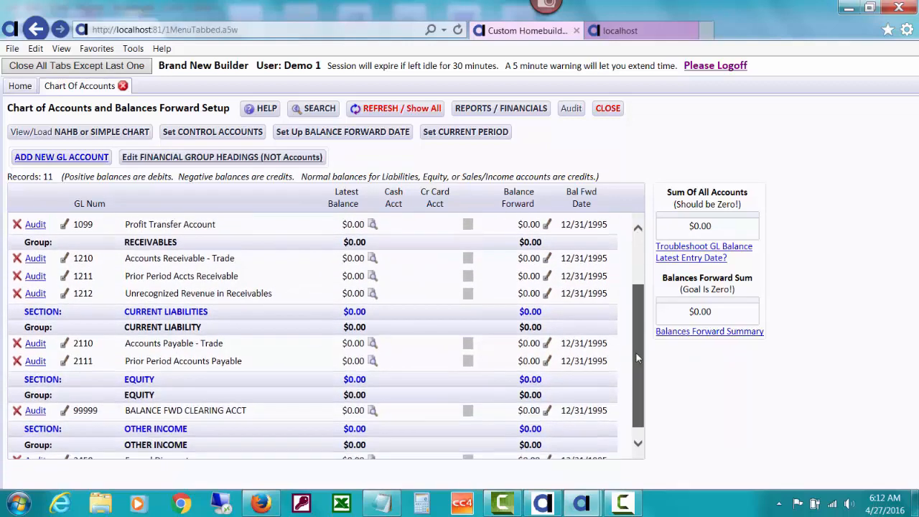
{"action": "scroll", "coordinate": [643, 363], "scroll_direction": "up", "scroll_amount": 5}
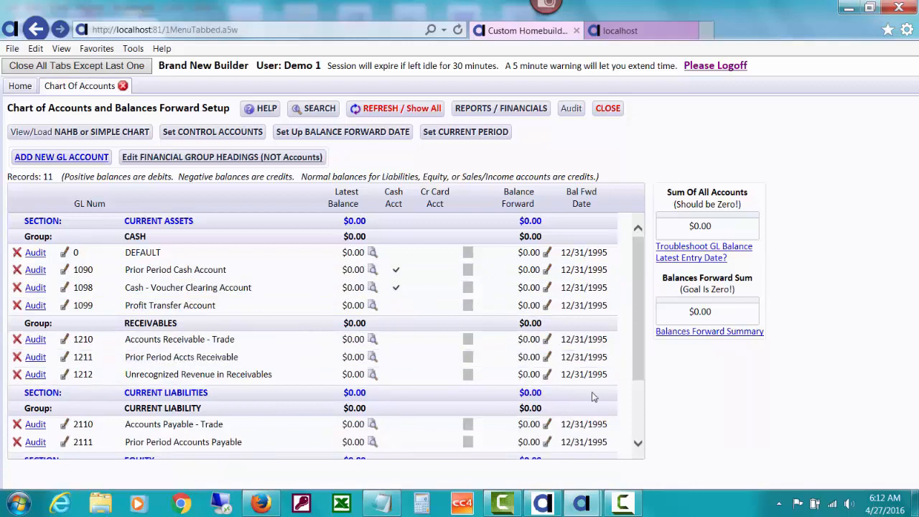
Step: Review the general ledger control accounts assigned for the program to use and close their setup
{"action": "mouse_move", "coordinate": [638, 321]}
{"action": "left_mouse_down"}
{"action": "mouse_move", "coordinate": [642, 397]}
{"action": "mouse_move", "coordinate": [641, 330]}
{"action": "left_mouse_up"}
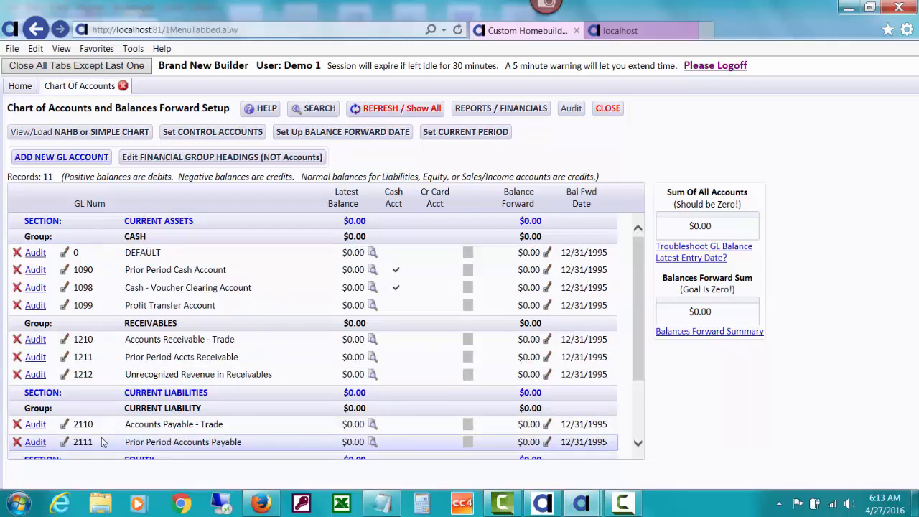
{"action": "left_click", "coordinate": [220, 133]}
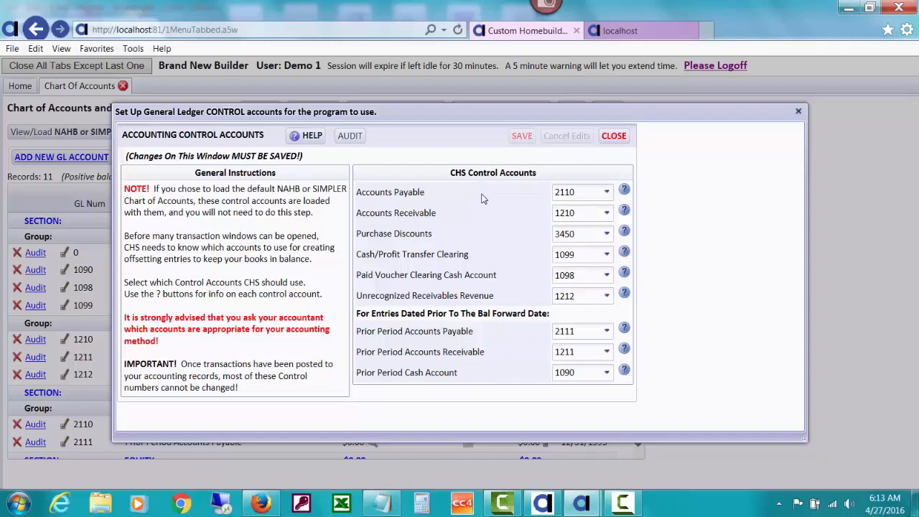
{"action": "left_click", "coordinate": [614, 136]}
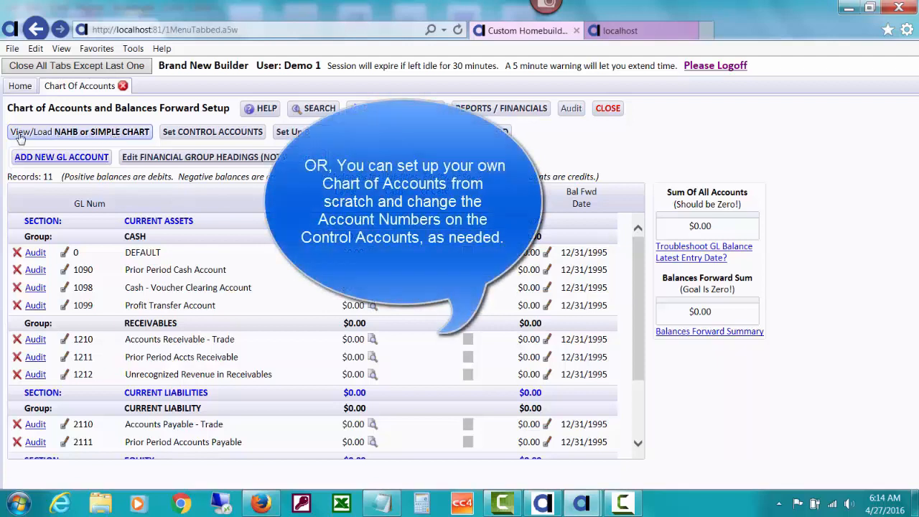
Step: View the NAHB Recommended Chart Of Accounts template report and inspect it as an Excel export
{"action": "left_click", "coordinate": [71, 135]}
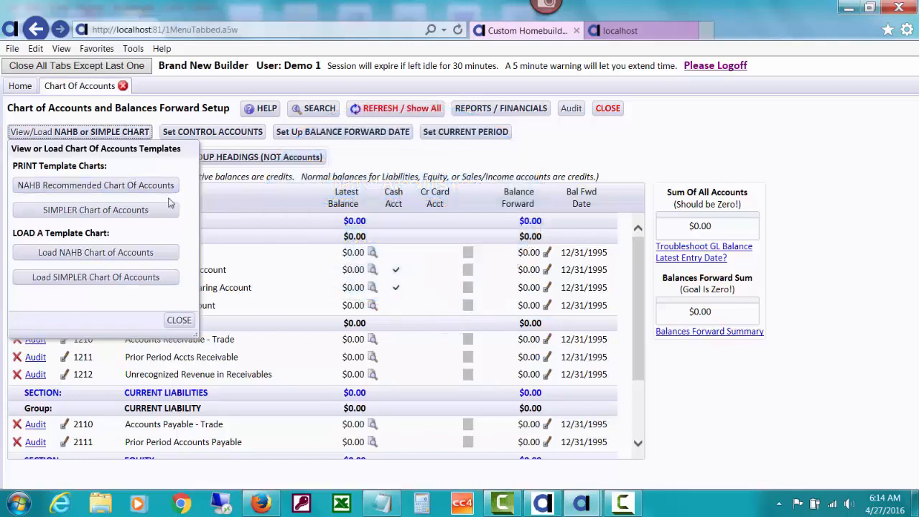
{"action": "left_click", "coordinate": [167, 186]}
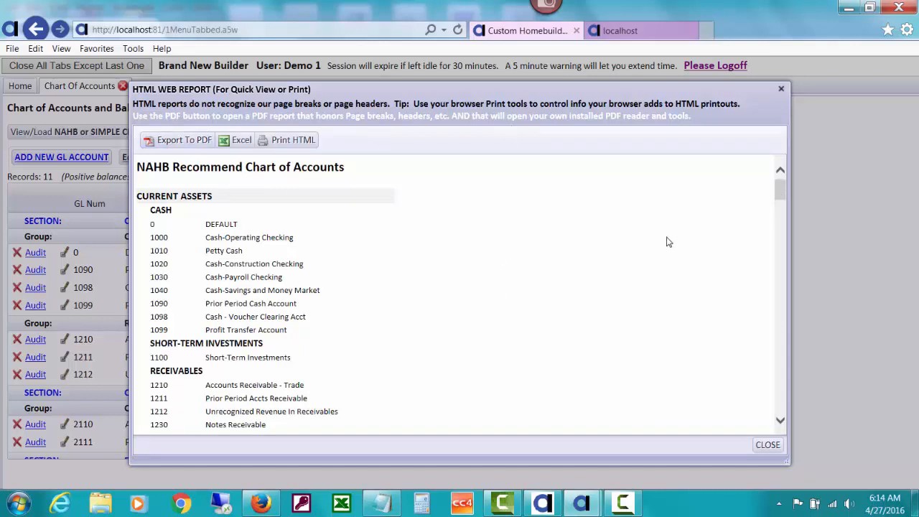
{"action": "left_click_drag", "start_coordinate": [780, 188], "coordinate": [763, 201]}
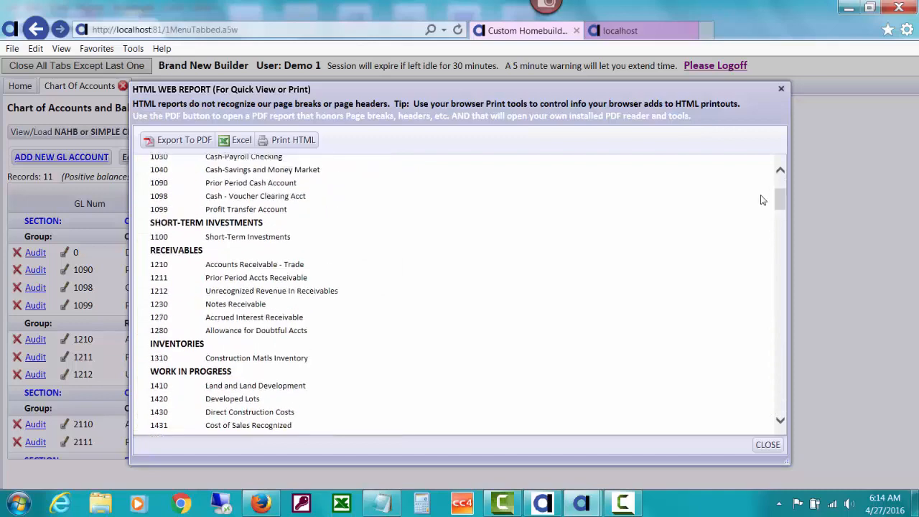
{"action": "left_click", "coordinate": [243, 149]}
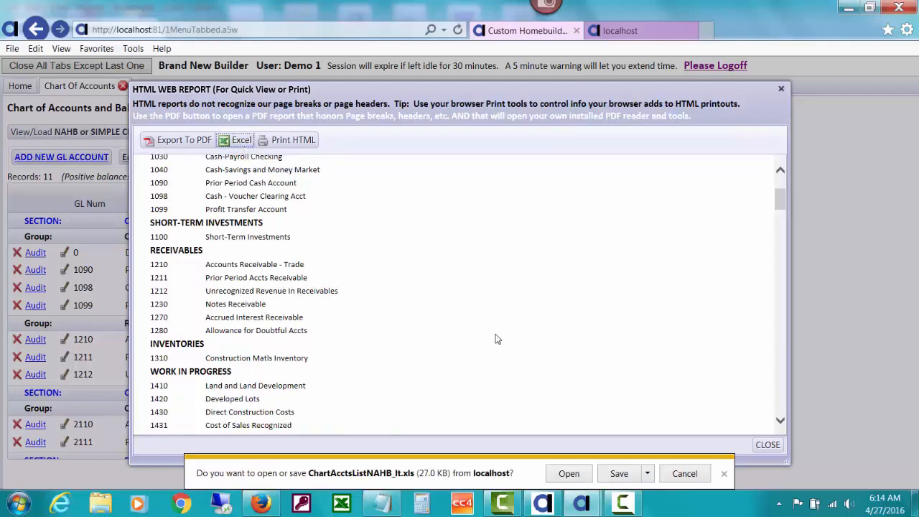
{"action": "left_click", "coordinate": [567, 475]}
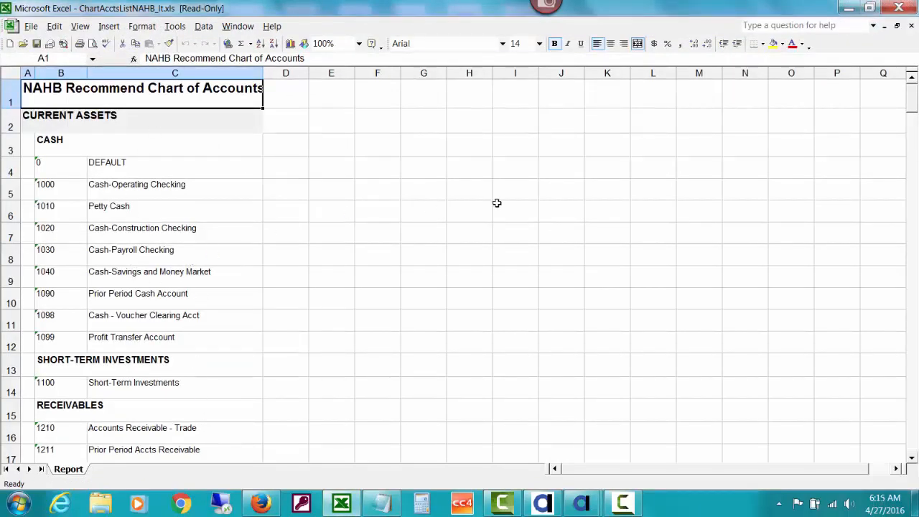
{"action": "left_click", "coordinate": [898, 9]}
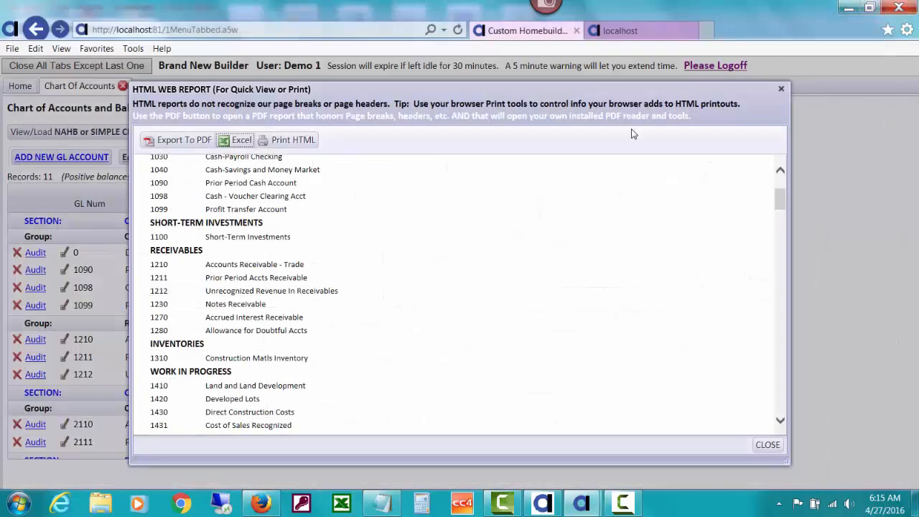
Step: Export the NAHB chart of accounts report to PDF, read through its account sections, and close the PDF and the report
{"action": "left_click", "coordinate": [193, 145]}
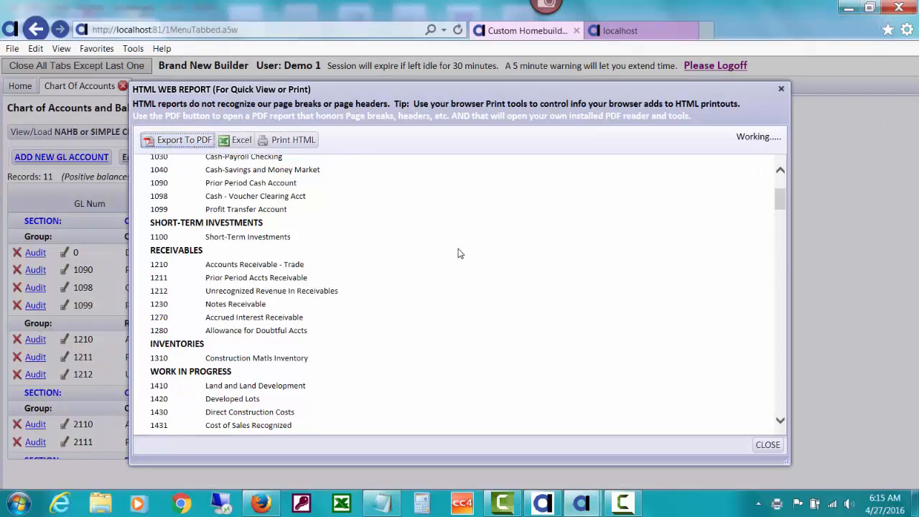
{"action": "left_click", "coordinate": [563, 472]}
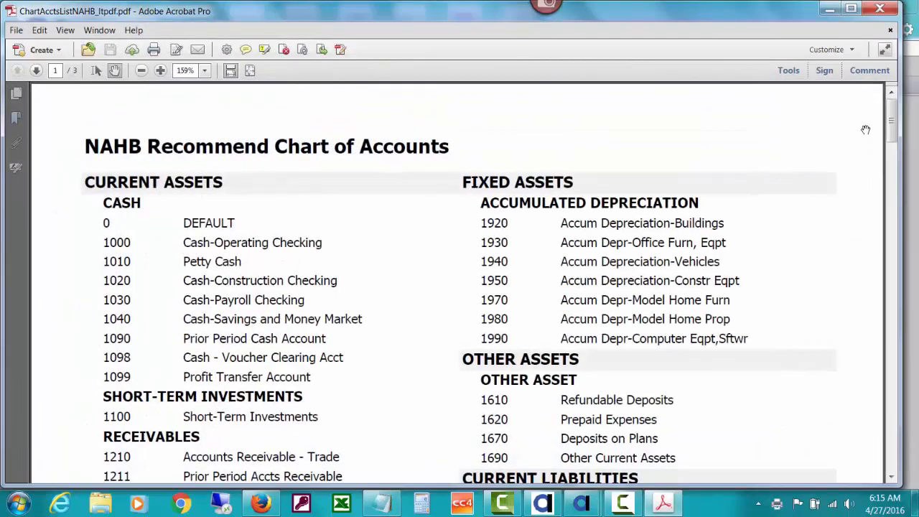
{"action": "mouse_move", "coordinate": [892, 120]}
{"action": "left_mouse_down"}
{"action": "mouse_move", "coordinate": [893, 144]}
{"action": "mouse_move", "coordinate": [893, 128]}
{"action": "left_mouse_up"}
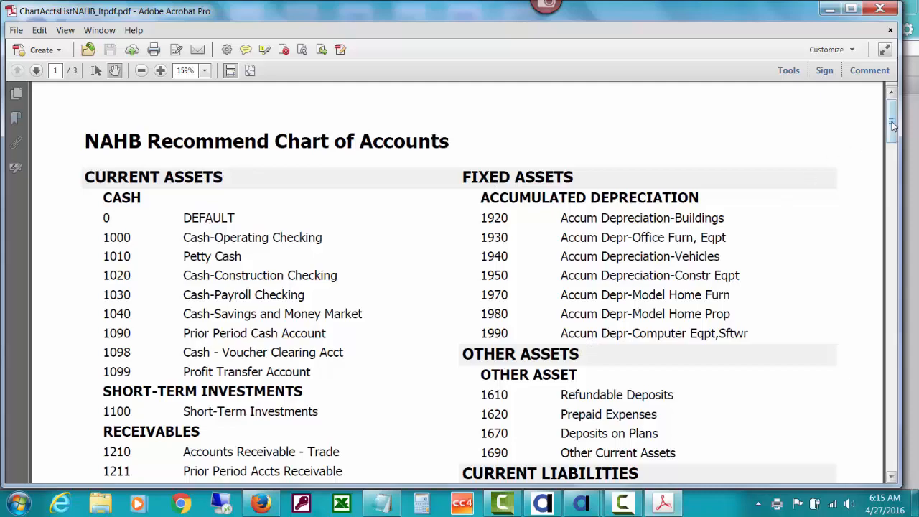
{"action": "left_click_drag", "start_coordinate": [894, 124], "coordinate": [892, 270]}
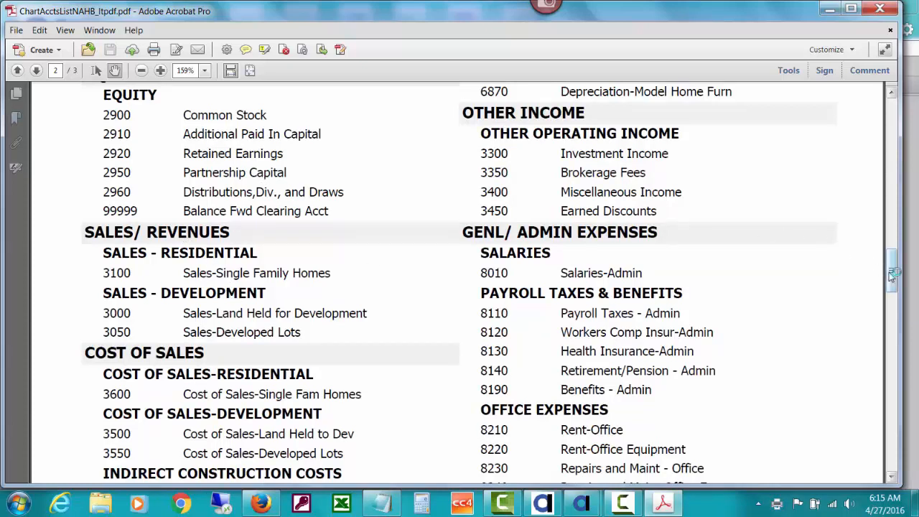
{"action": "left_click_drag", "start_coordinate": [893, 275], "coordinate": [890, 296]}
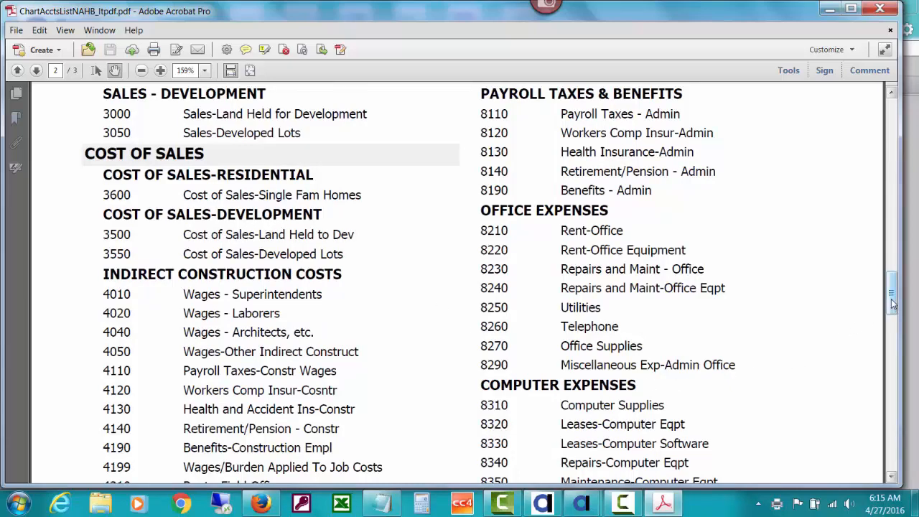
{"action": "left_click_drag", "start_coordinate": [891, 299], "coordinate": [888, 125]}
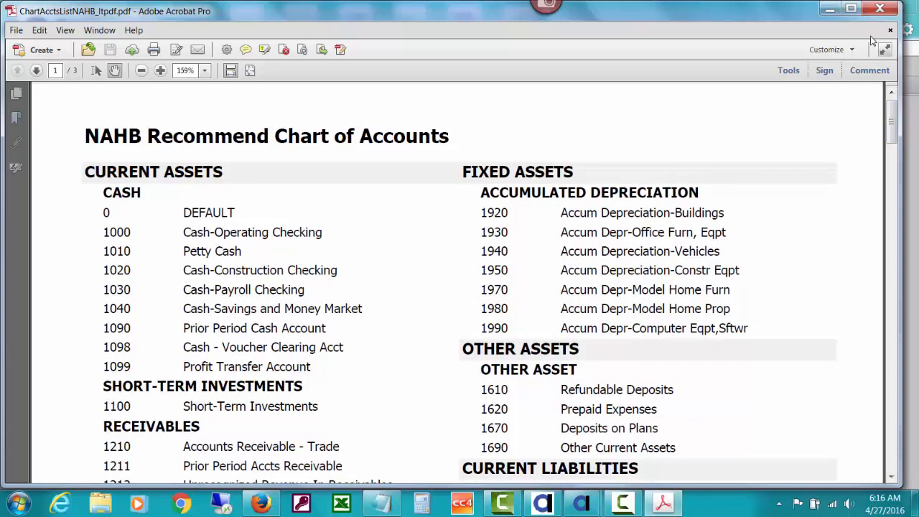
{"action": "left_click", "coordinate": [880, 10]}
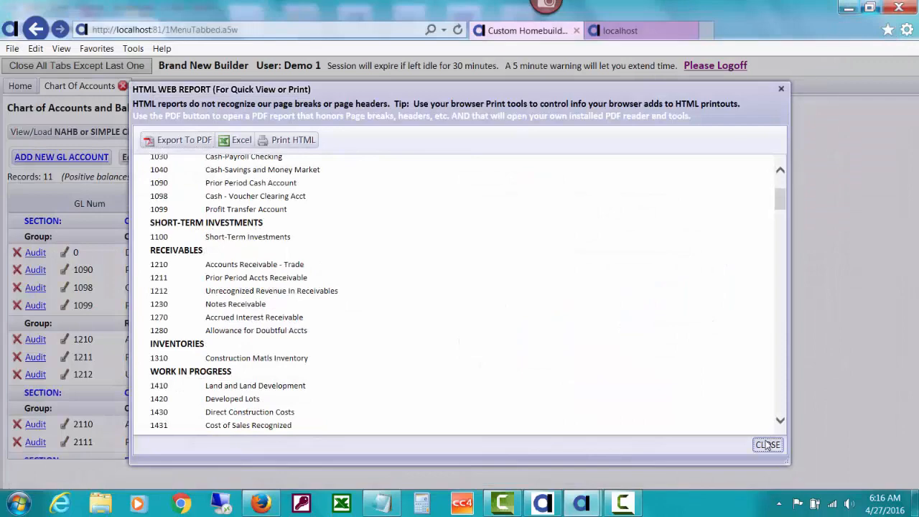
{"action": "left_click", "coordinate": [767, 445]}
Step: View the SIMPLER Chart of Accounts template report, examine its expense, income and liability accounts, and close it
{"action": "left_click", "coordinate": [107, 135]}
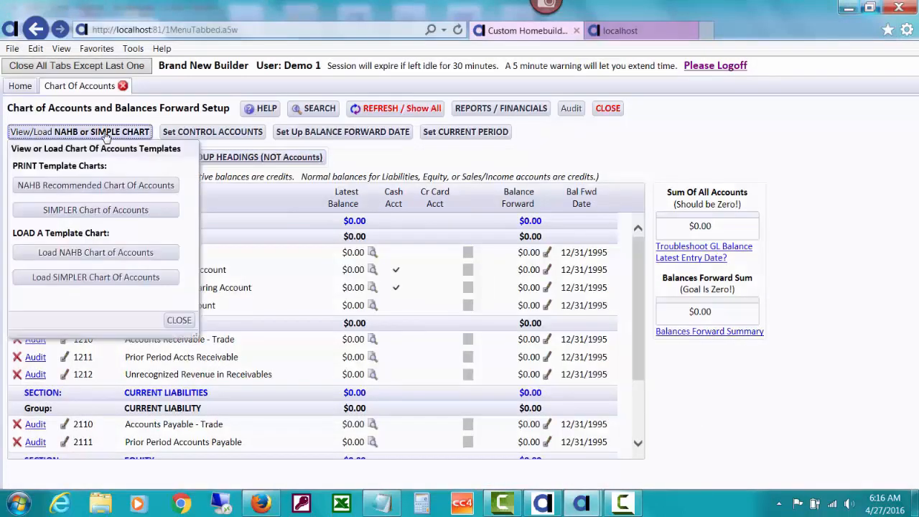
{"action": "left_click", "coordinate": [166, 211]}
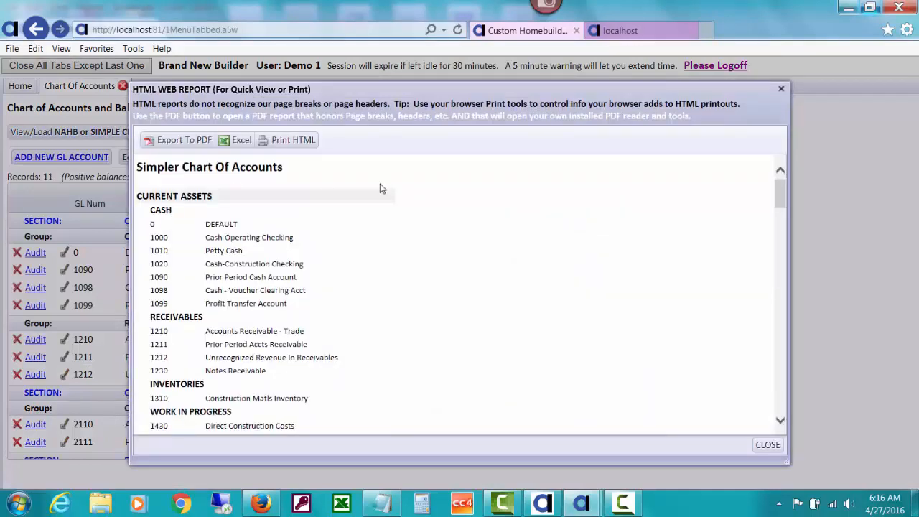
{"action": "left_click_drag", "start_coordinate": [783, 191], "coordinate": [778, 327]}
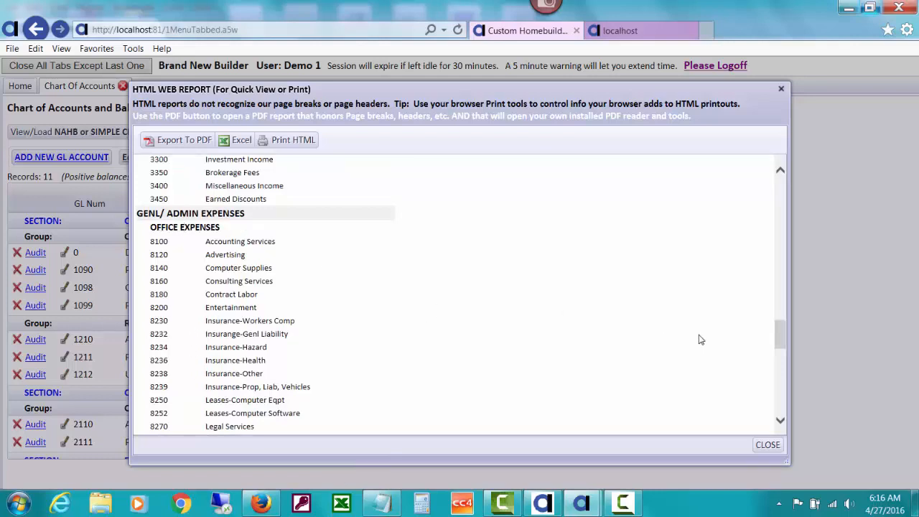
{"action": "left_click_drag", "start_coordinate": [783, 330], "coordinate": [784, 352]}
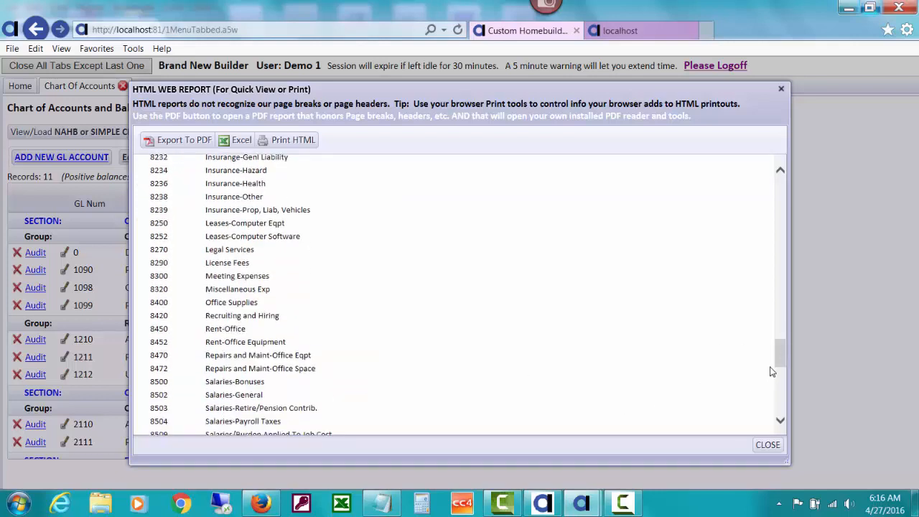
{"action": "left_click_drag", "start_coordinate": [779, 352], "coordinate": [777, 319]}
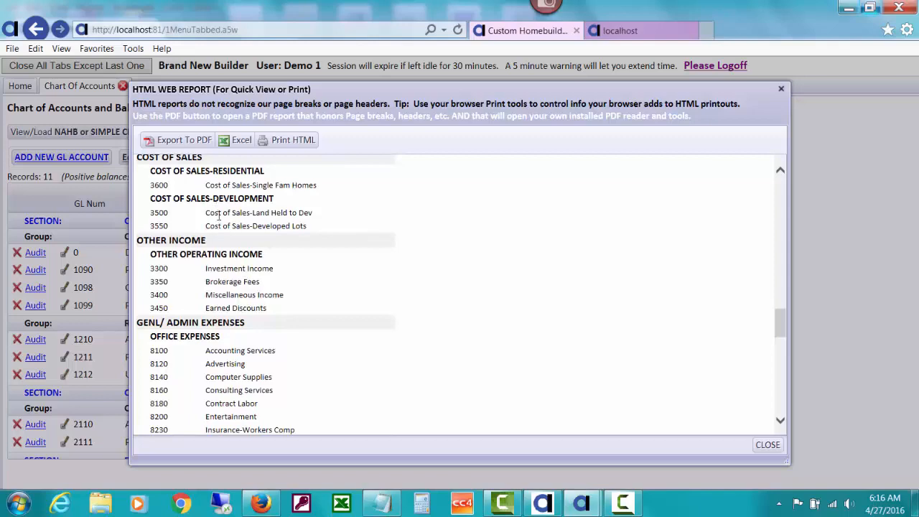
{"action": "left_click_drag", "start_coordinate": [781, 336], "coordinate": [781, 266]}
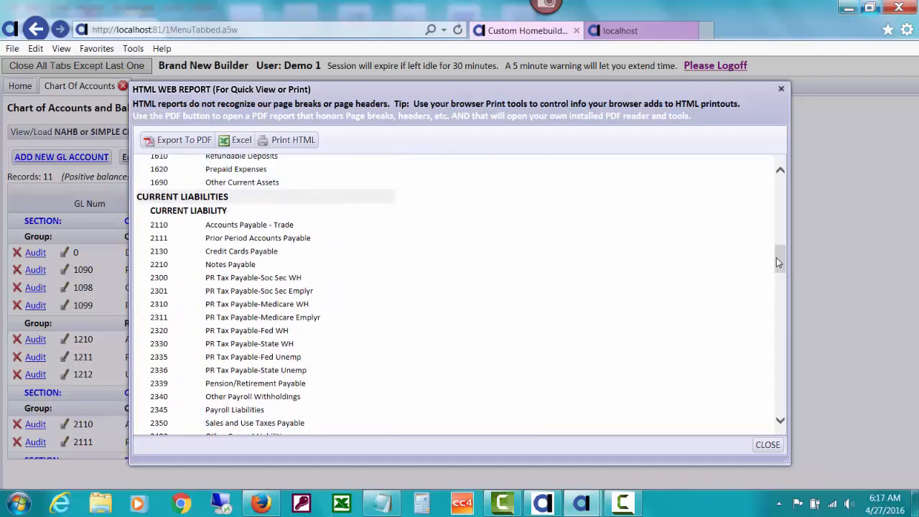
{"action": "left_click_drag", "start_coordinate": [781, 257], "coordinate": [782, 262]}
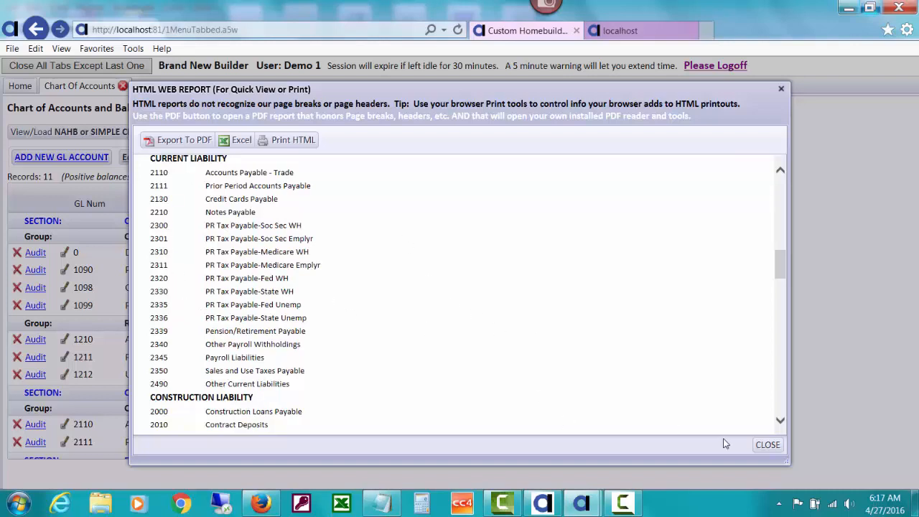
{"action": "left_click", "coordinate": [766, 445]}
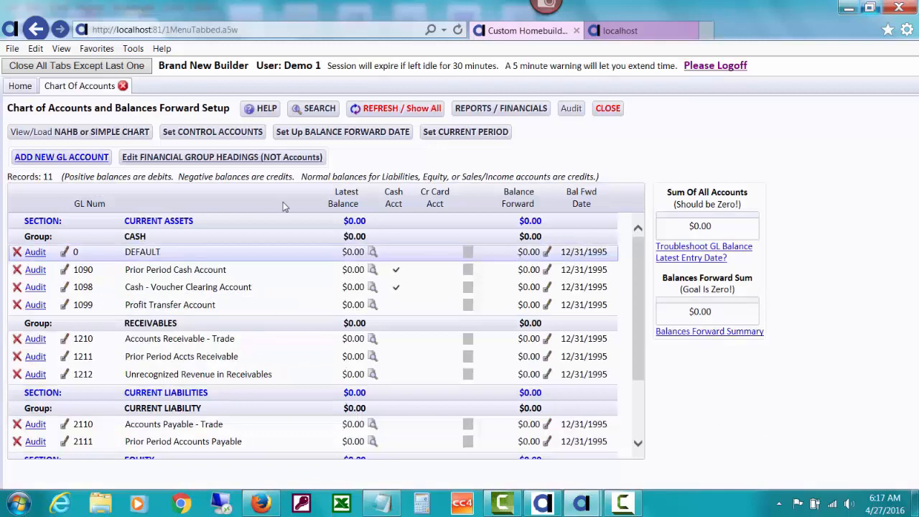
Step: Load the SIMPLER Chart of Accounts template, agreeing to delete and replace all existing accounts
{"action": "left_click", "coordinate": [141, 133]}
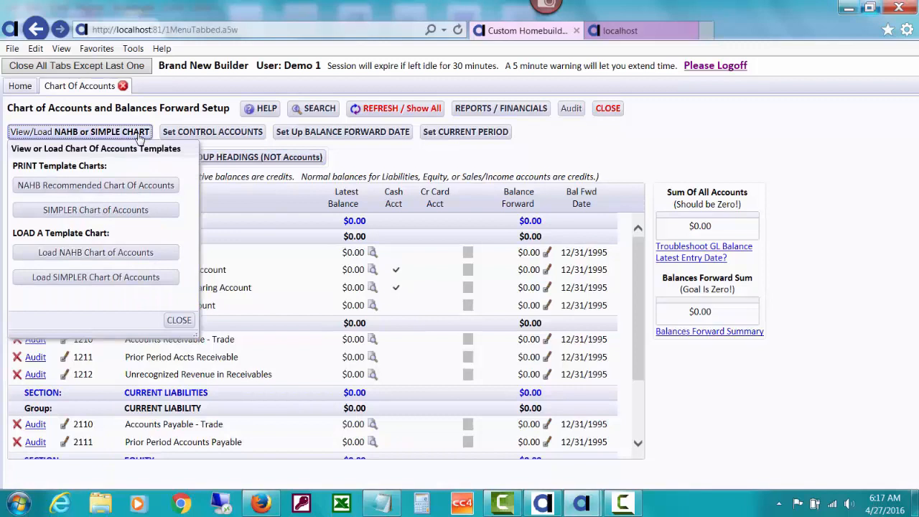
{"action": "left_click", "coordinate": [153, 278]}
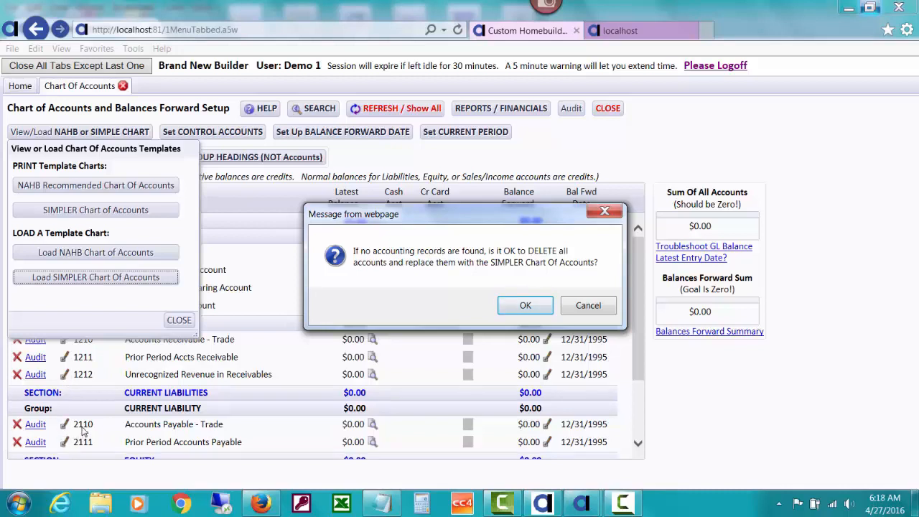
{"action": "left_click", "coordinate": [524, 308]}
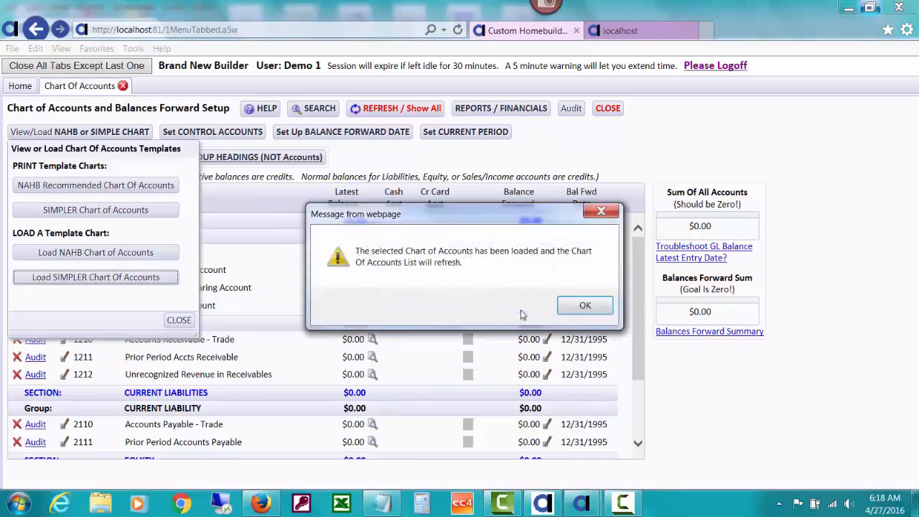
{"action": "left_click", "coordinate": [570, 304]}
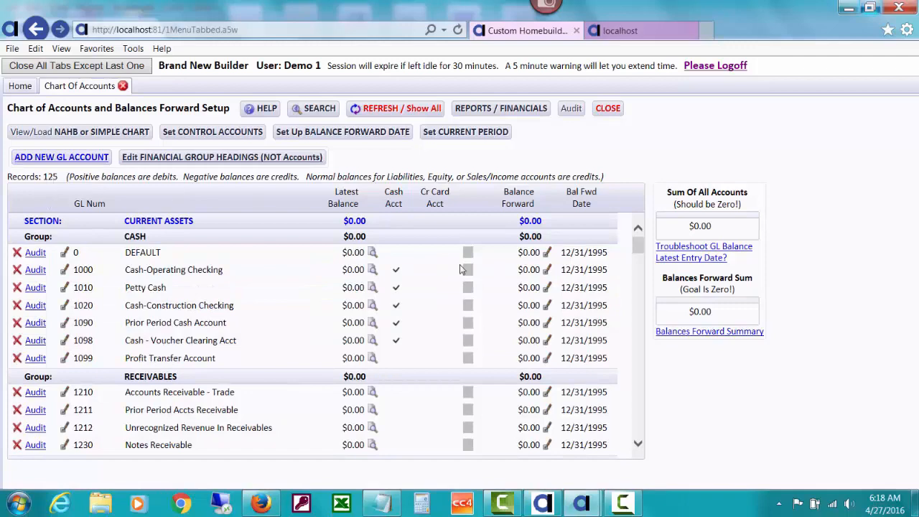
Step: Delete GL account 3000 Sales-Land Held for Developmnt and check the deletion in the audit of changes
{"action": "left_click_drag", "start_coordinate": [639, 249], "coordinate": [638, 347]}
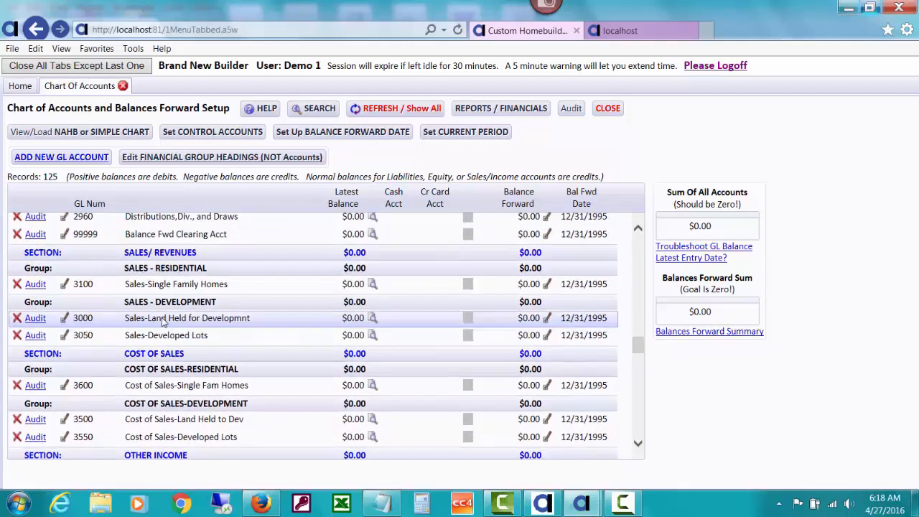
{"action": "left_click", "coordinate": [17, 318]}
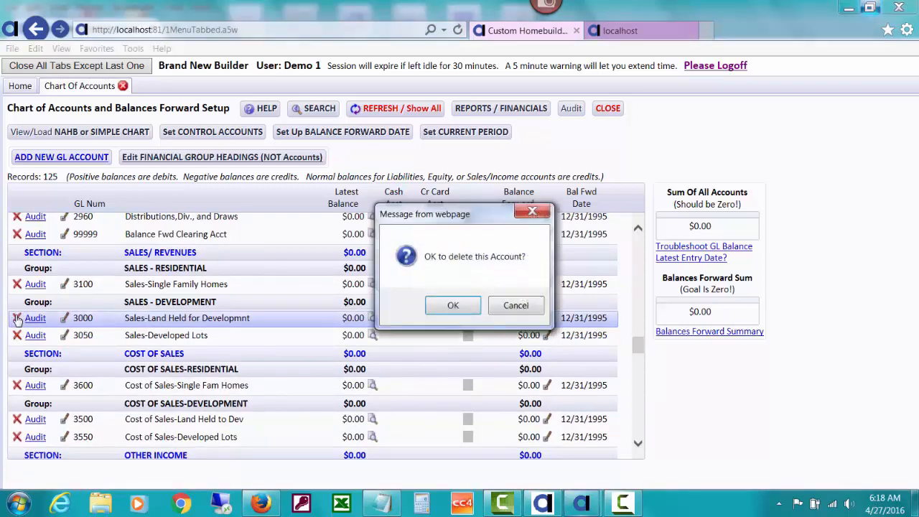
{"action": "left_click", "coordinate": [444, 310]}
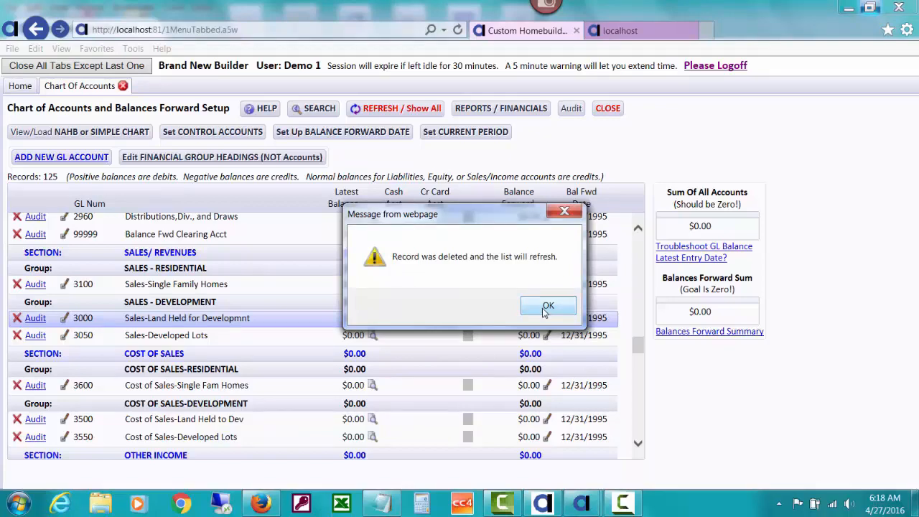
{"action": "left_click", "coordinate": [546, 307]}
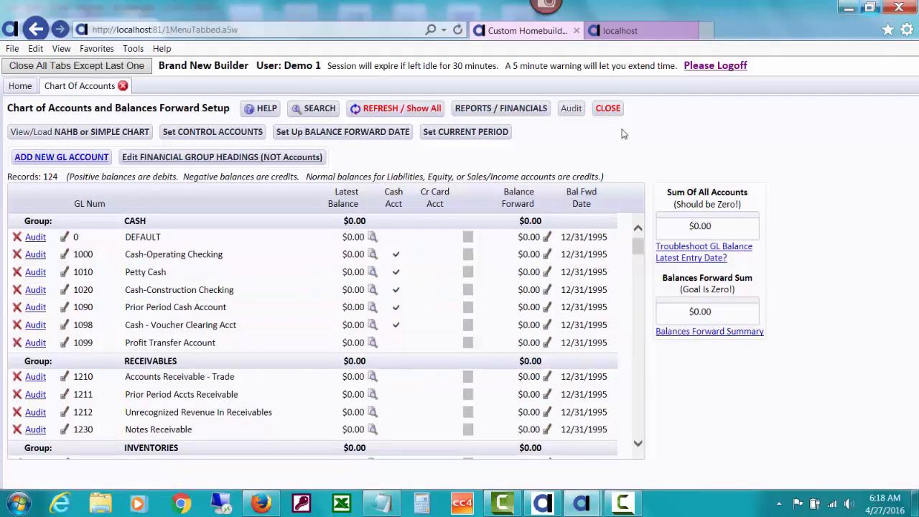
{"action": "left_click", "coordinate": [579, 111]}
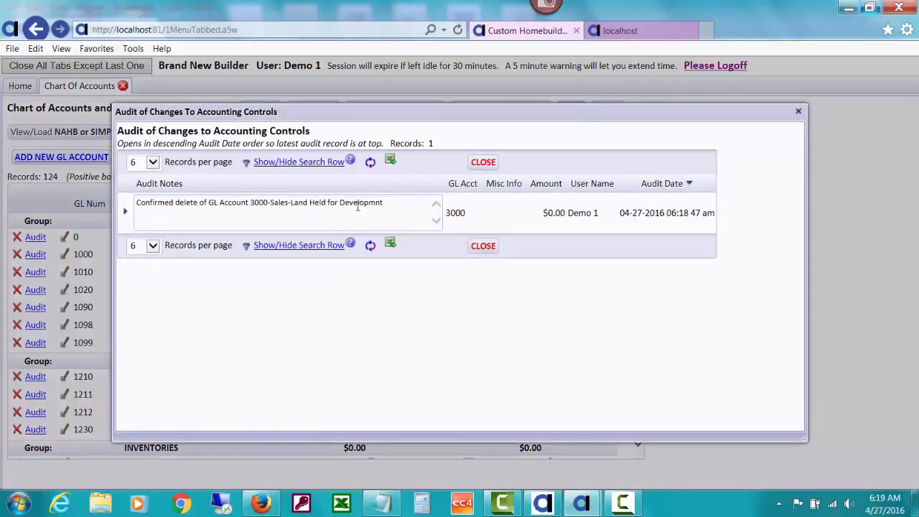
{"action": "left_click", "coordinate": [482, 163]}
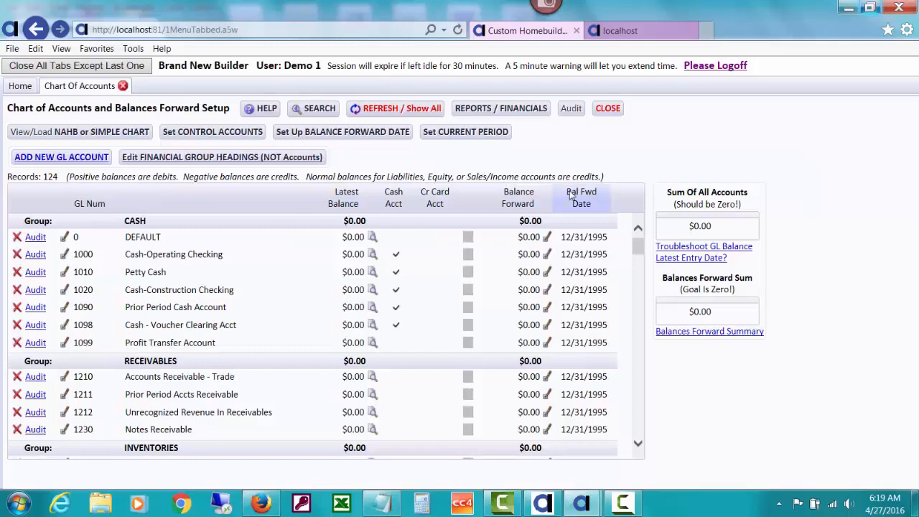
Step: Review the chart's income, expense and liability accounts, and examine the financial group headings with their sort number ranges
{"action": "left_click_drag", "start_coordinate": [638, 247], "coordinate": [629, 397]}
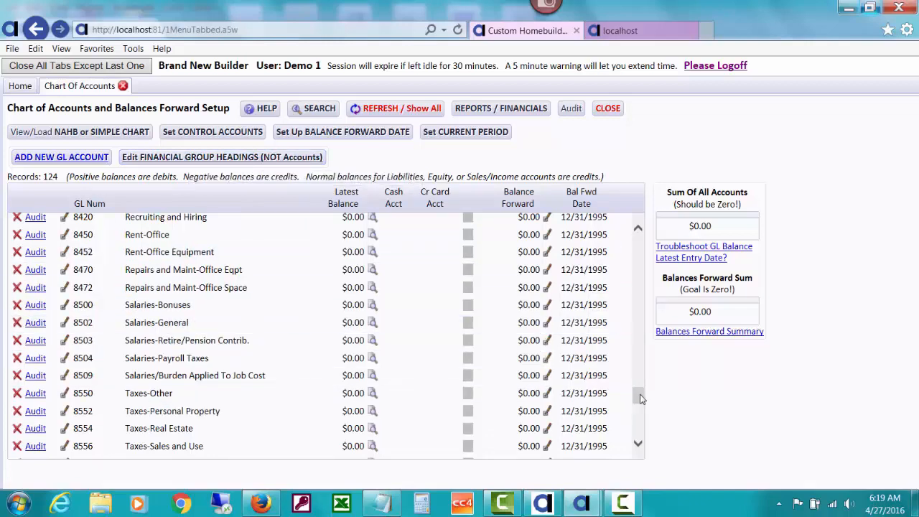
{"action": "left_click_drag", "start_coordinate": [639, 396], "coordinate": [641, 365]}
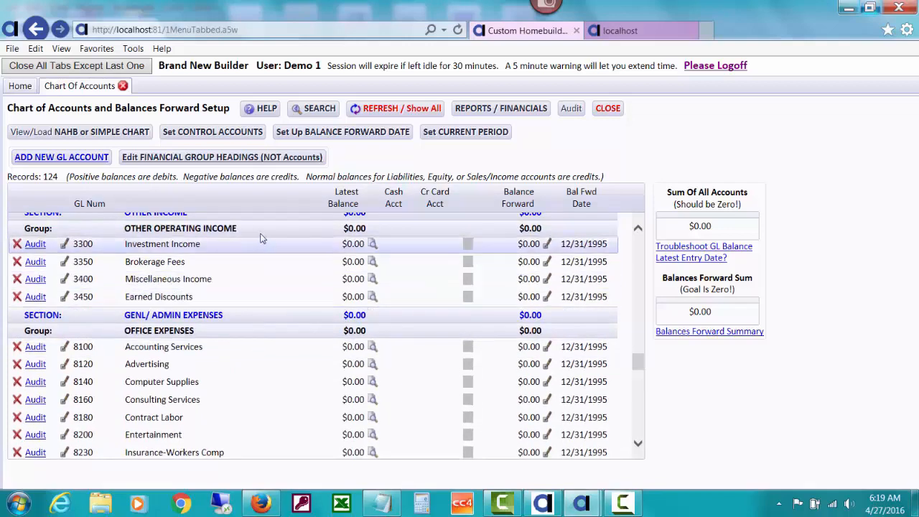
{"action": "left_click_drag", "start_coordinate": [641, 363], "coordinate": [641, 347]}
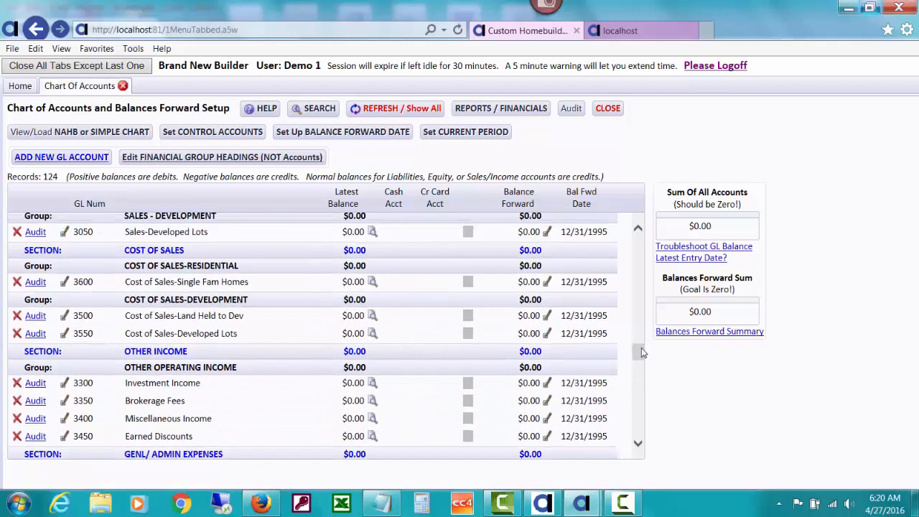
{"action": "left_click", "coordinate": [304, 157]}
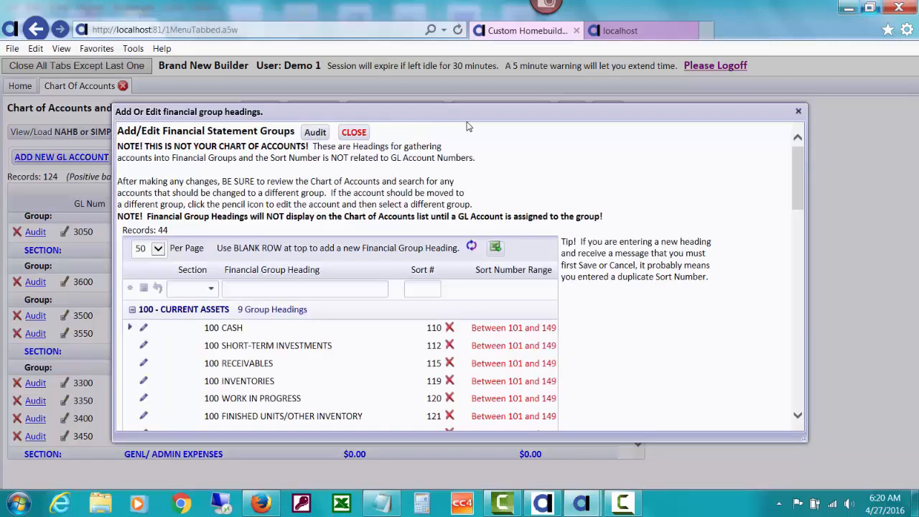
{"action": "left_click_drag", "start_coordinate": [476, 115], "coordinate": [570, 115]}
{"action": "double_click", "coordinate": [571, 115]}
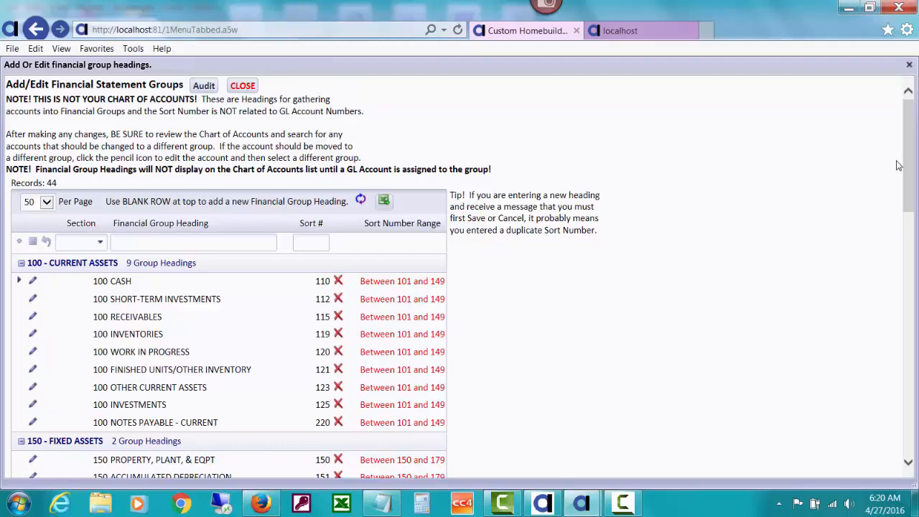
{"action": "left_click_drag", "start_coordinate": [908, 159], "coordinate": [913, 390]}
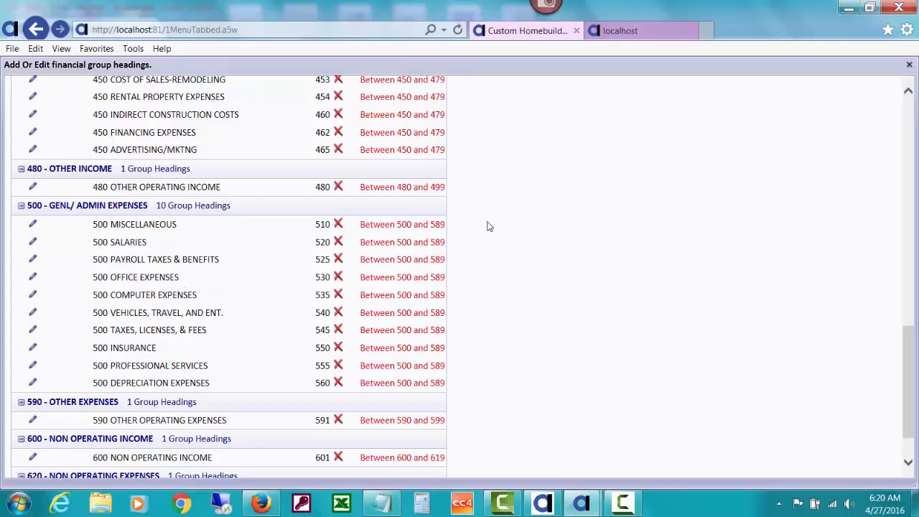
{"action": "left_click", "coordinate": [908, 65]}
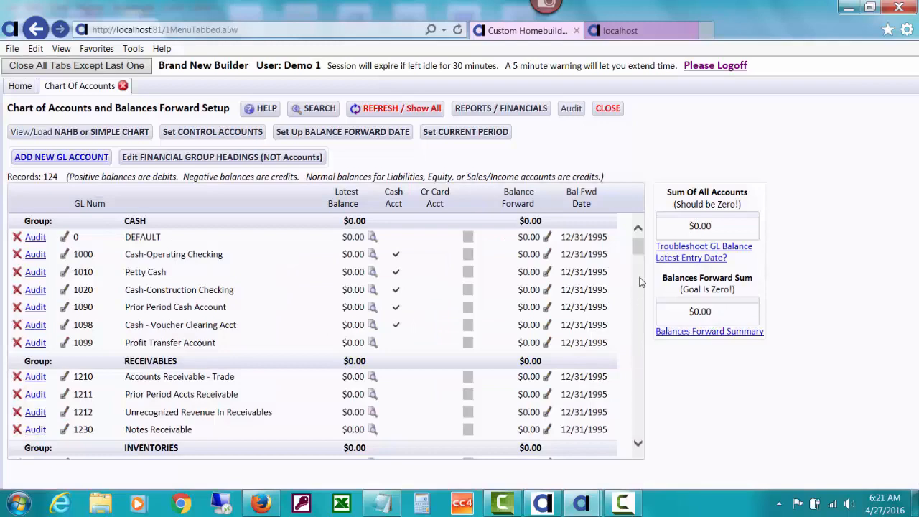
{"action": "left_click", "coordinate": [638, 282]}
{"action": "left_click_drag", "start_coordinate": [639, 281], "coordinate": [636, 321]}
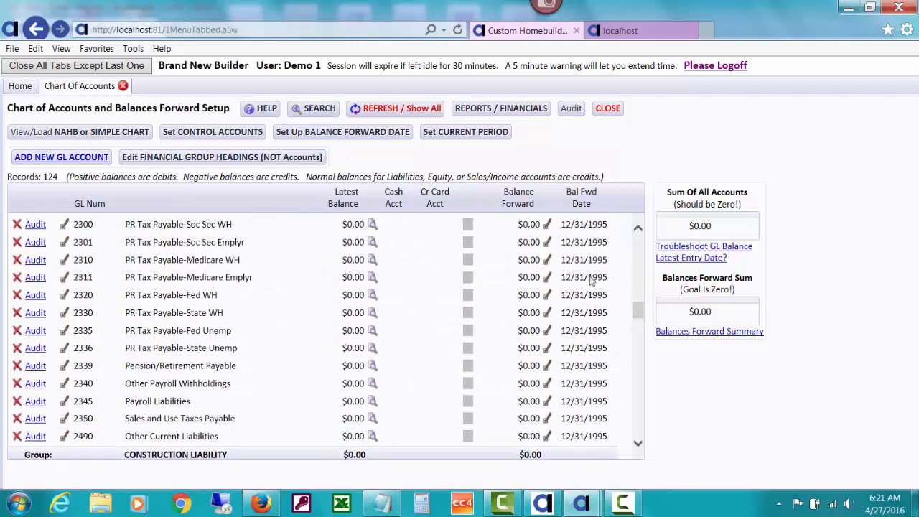
Step: Delete the SALARIES financial group heading from section 500 GENL/ ADMIN EXPENSES
{"action": "left_click", "coordinate": [287, 157]}
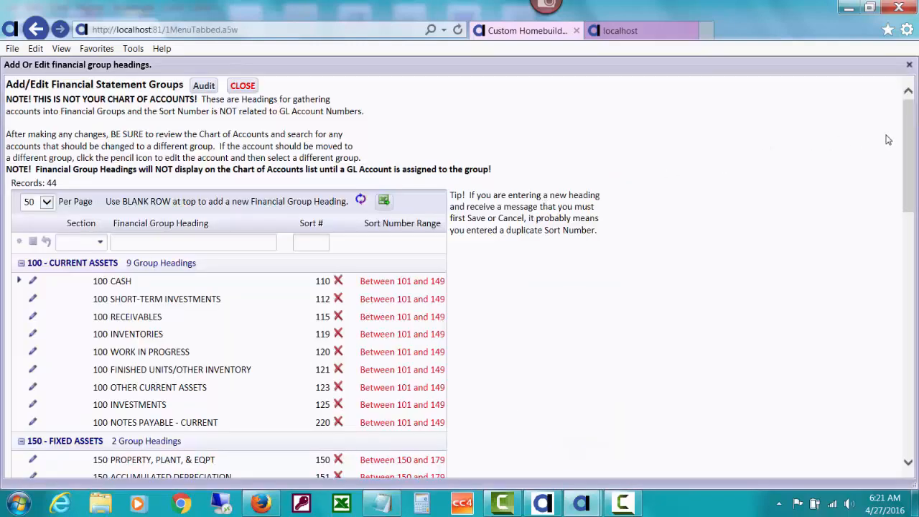
{"action": "left_click_drag", "start_coordinate": [909, 144], "coordinate": [911, 370]}
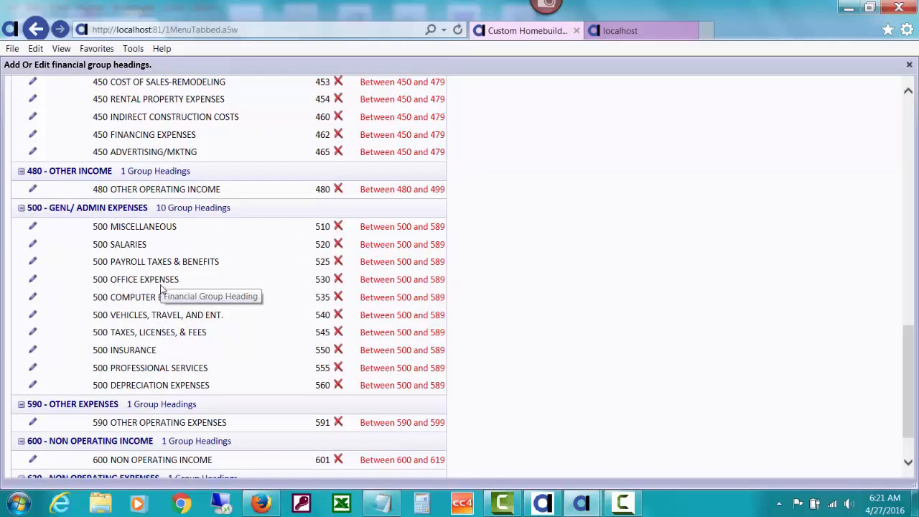
{"action": "left_click", "coordinate": [339, 244]}
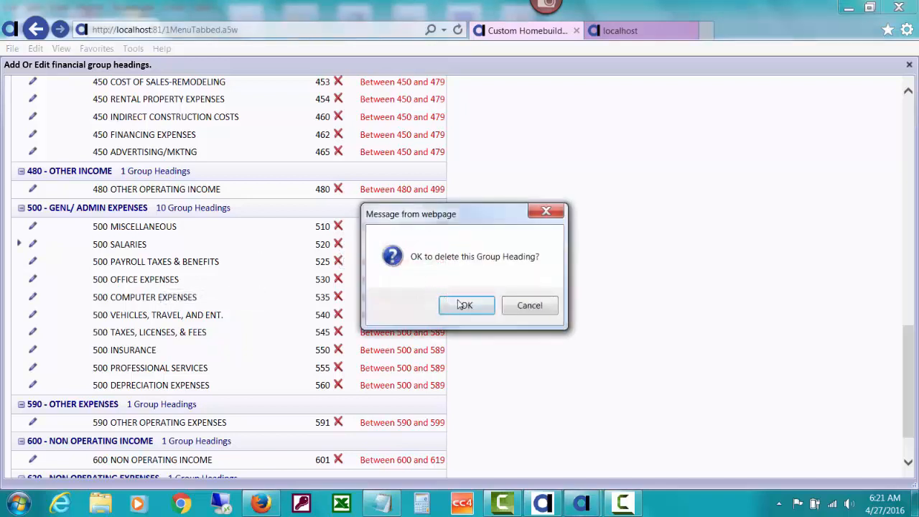
{"action": "left_click", "coordinate": [463, 305]}
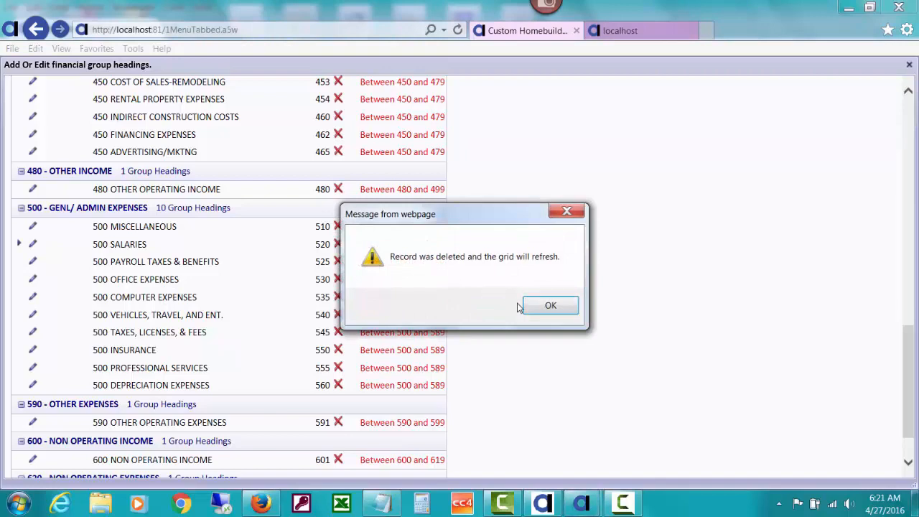
{"action": "left_click", "coordinate": [550, 307]}
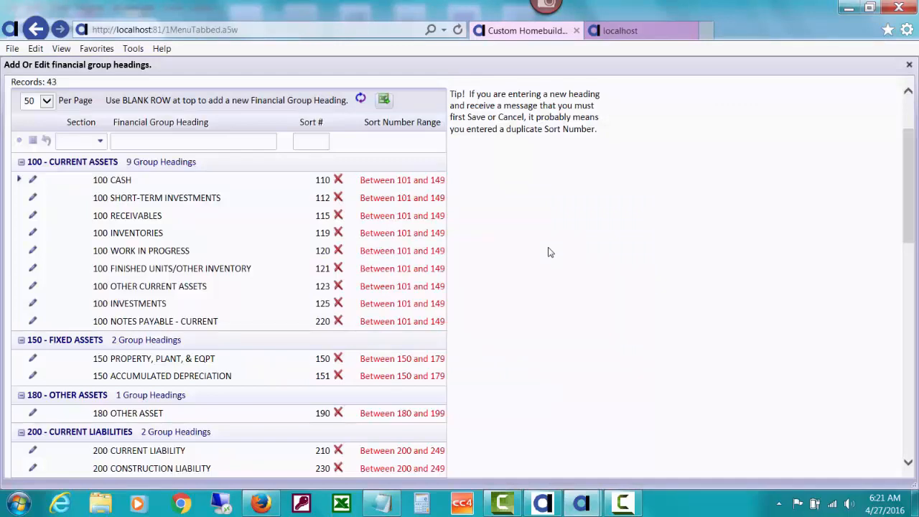
Step: Delete the PAYROLL TAXES & BENEFITS group heading from section 500 GENL/ ADMIN EXPENSES
{"action": "left_click_drag", "start_coordinate": [908, 170], "coordinate": [912, 360]}
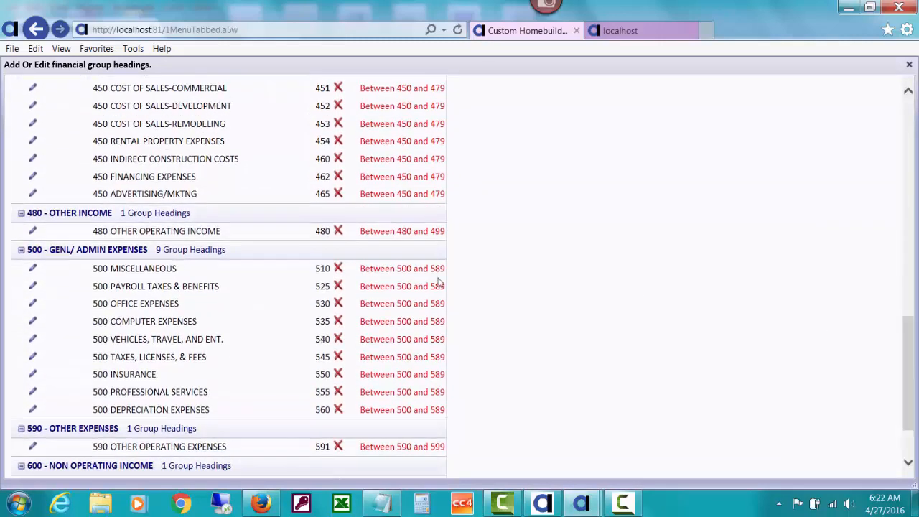
{"action": "left_click", "coordinate": [339, 288]}
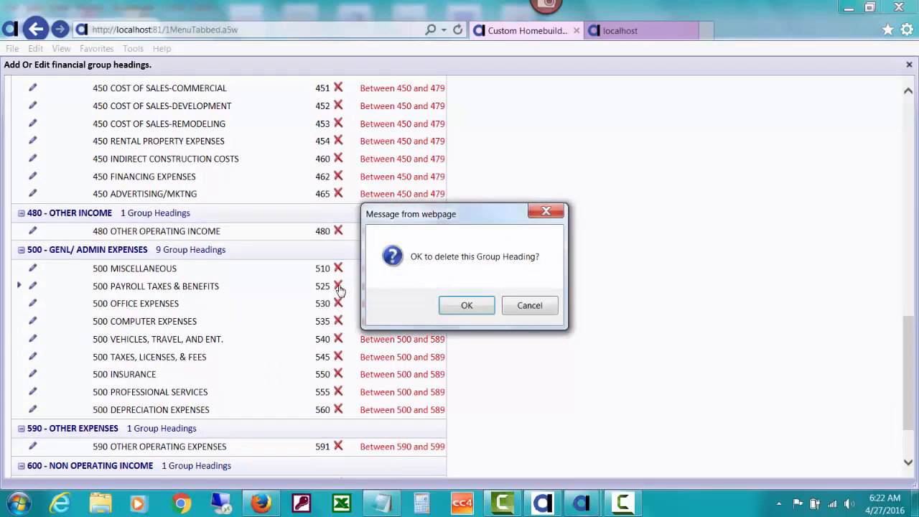
{"action": "left_click", "coordinate": [458, 308]}
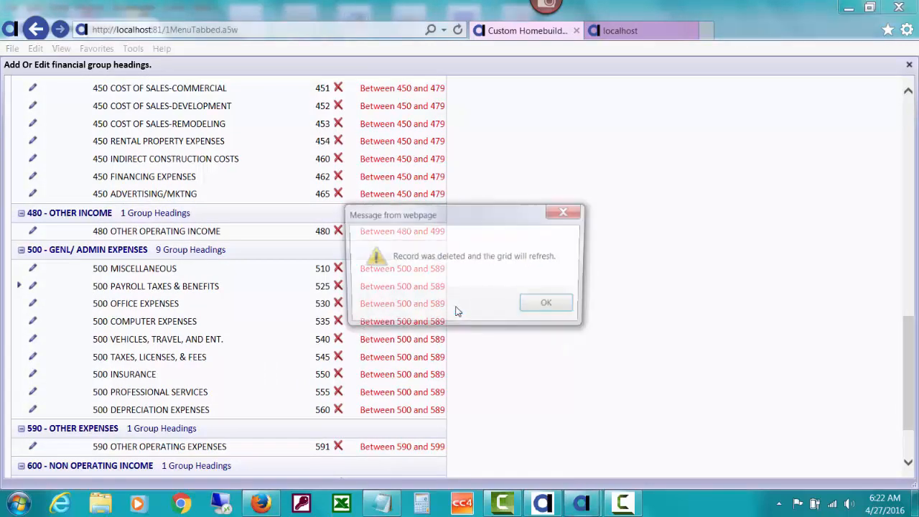
{"action": "left_click", "coordinate": [563, 308]}
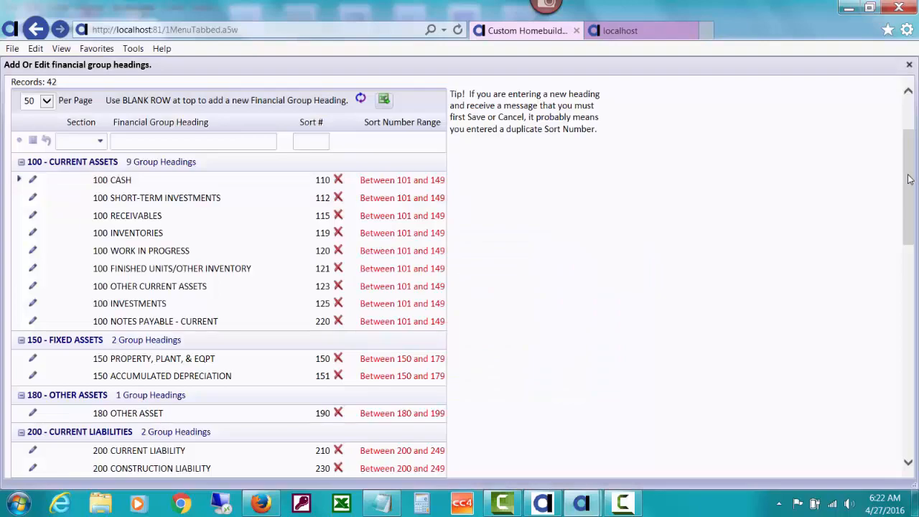
Step: Start a new financial group heading under section 500 GENL/ ADMIN EXPENSES
{"action": "left_click_drag", "start_coordinate": [910, 180], "coordinate": [894, 381]}
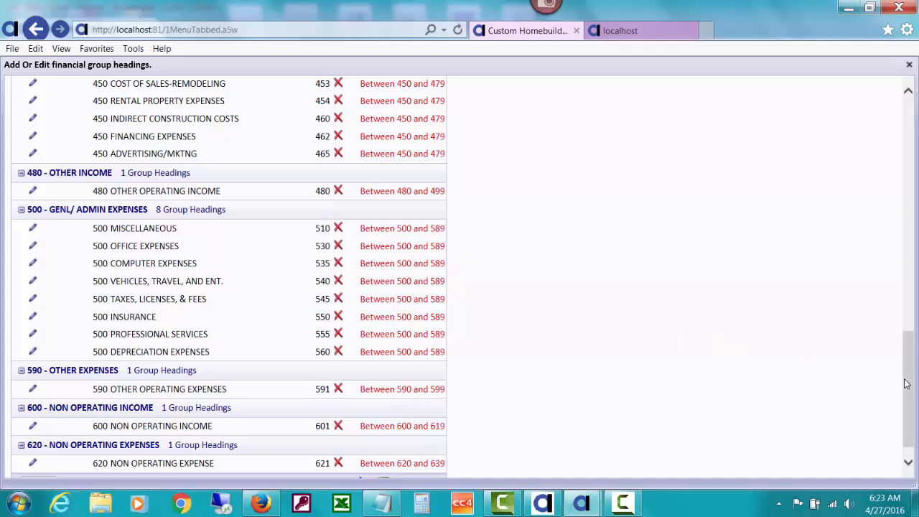
{"action": "left_click_drag", "start_coordinate": [908, 380], "coordinate": [903, 172]}
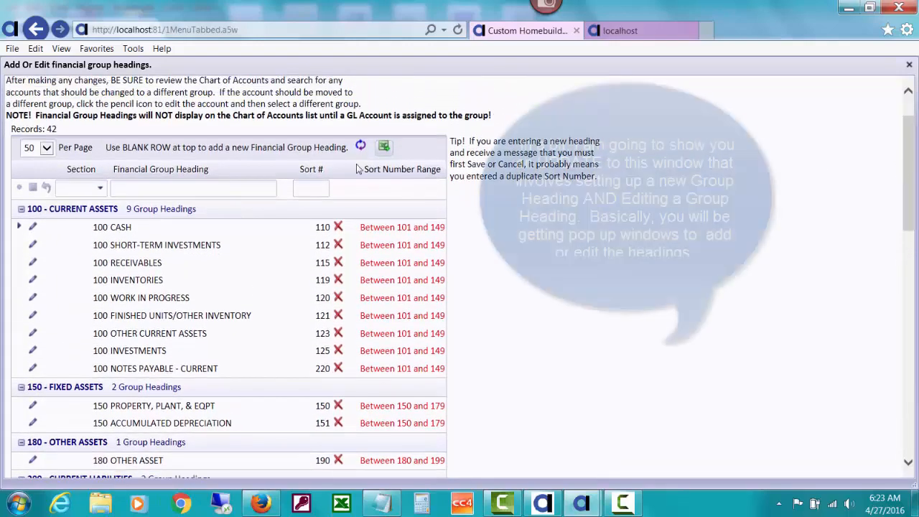
{"action": "left_click", "coordinate": [98, 189]}
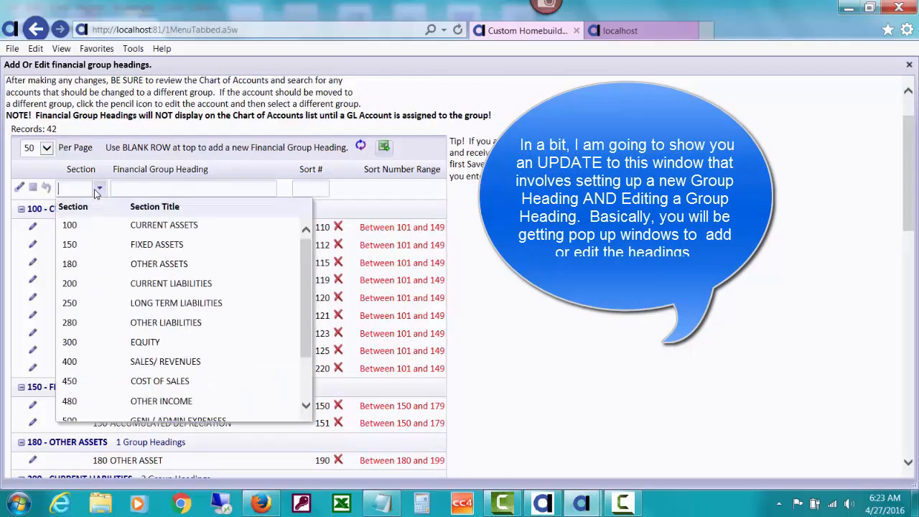
{"action": "left_click_drag", "start_coordinate": [308, 299], "coordinate": [294, 335]}
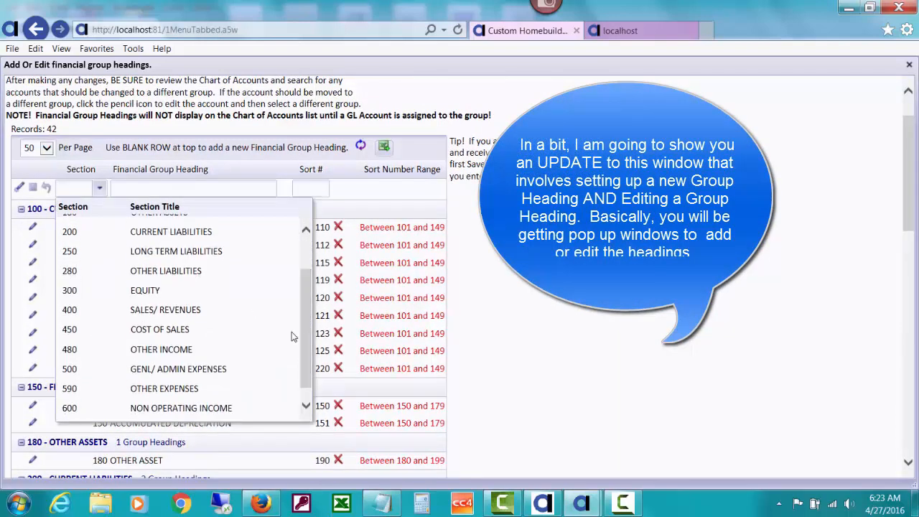
{"action": "left_click", "coordinate": [222, 374]}
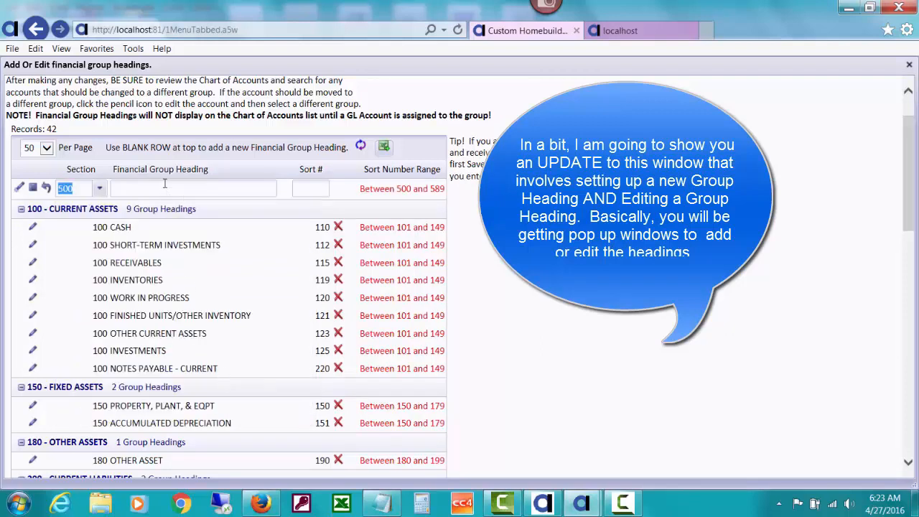
Step: Name the new financial group heading PAYROLL EXPENSES
{"action": "left_click", "coordinate": [164, 185]}
{"action": "type", "text": "P"}
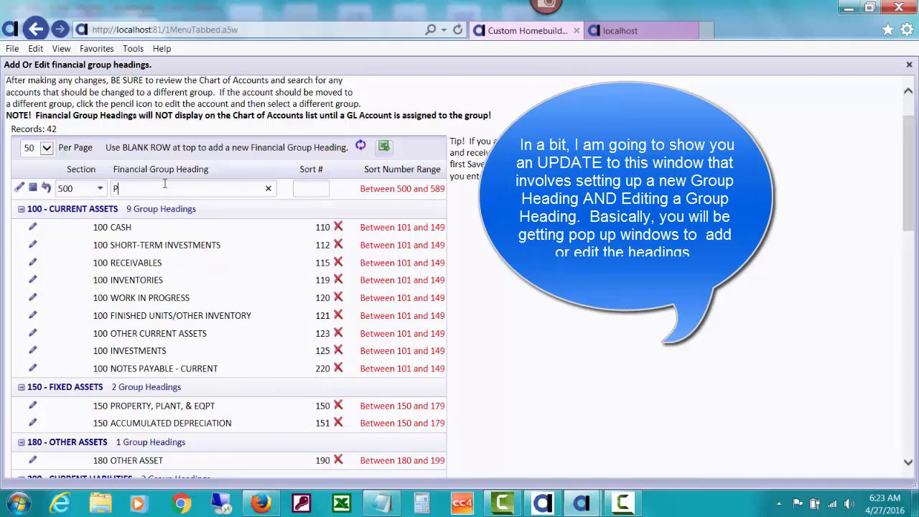
{"action": "type", "text": "AYRO"}
{"action": "type", "text": "LL "}
{"action": "type", "text": "SALE"}
{"action": "type", "text": "ARIES"}
{"action": "type", "text": " ANd"}
{"action": "key", "text": "BackSpace"}
{"action": "key", "text": "BackSpace"}
{"action": "key", "text": "BackSpace"}
{"action": "key", "text": "BackSpace"}
{"action": "key", "text": "BackSpace"}
{"action": "key", "text": "BackSpace"}
{"action": "key", "text": "BackSpace"}
{"action": "key", "text": "BackSpace"}
{"action": "key", "text": "BackSpace"}
{"action": "key", "text": "BackSpace"}
{"action": "key", "text": "BackSpace"}
{"action": "key", "text": "BackSpace"}
{"action": "key", "text": "BackSpace"}
{"action": "key", "text": "BackSpace"}
{"action": "type", "text": "EXPENSE"}
Step: Give the new PAYROLL EXPENSES heading sort number 505 and save it
{"action": "type", "text": "505"}
{"action": "left_click", "coordinate": [193, 187]}
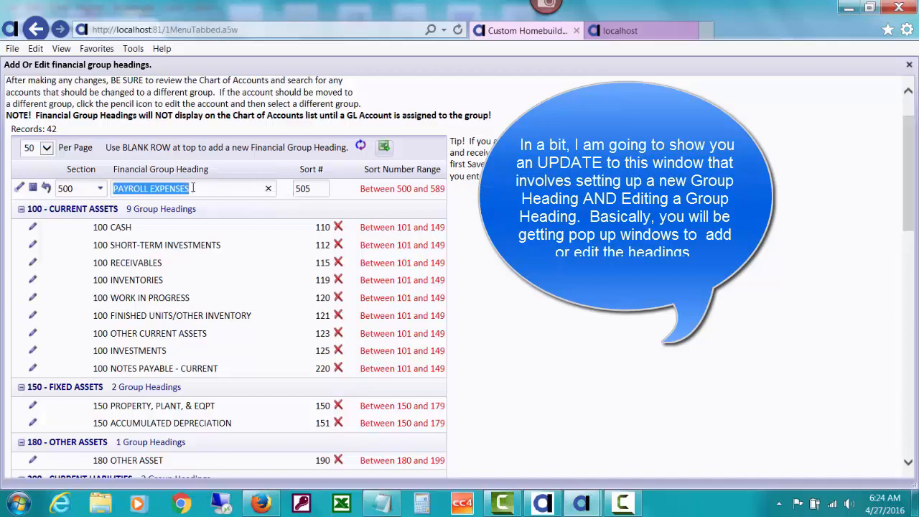
{"action": "left_click_drag", "start_coordinate": [913, 205], "coordinate": [912, 155]}
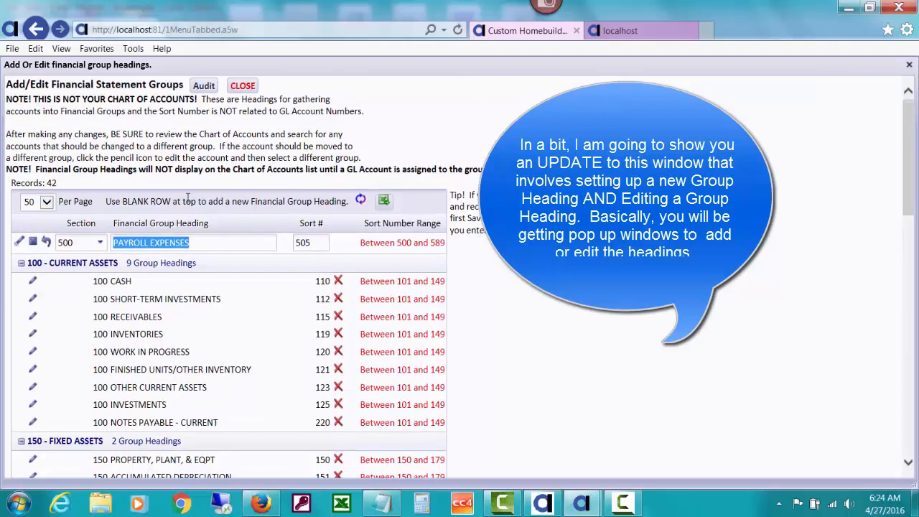
{"action": "left_click", "coordinate": [33, 243]}
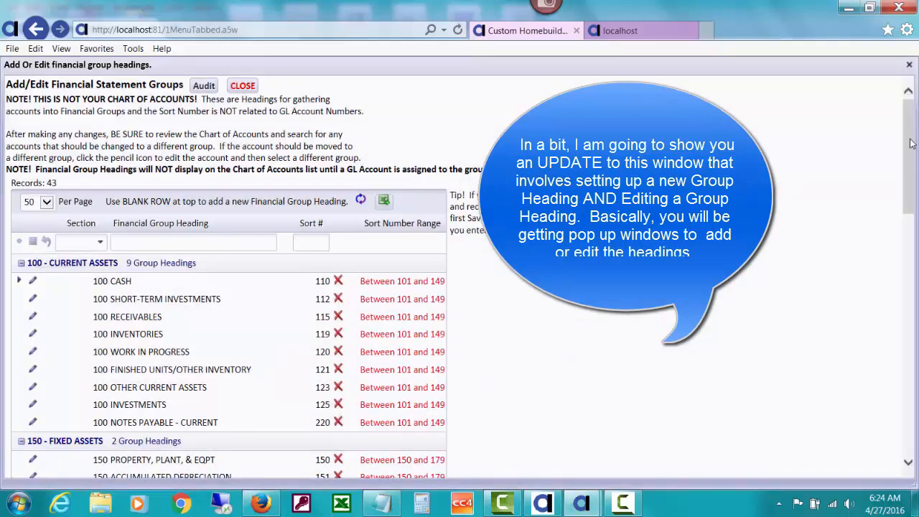
Step: Check the PAYROLL EXPENSES heading in section 500 GENL/ ADMIN EXPENSES and close the financial group headings
{"action": "left_click_drag", "start_coordinate": [913, 143], "coordinate": [909, 347]}
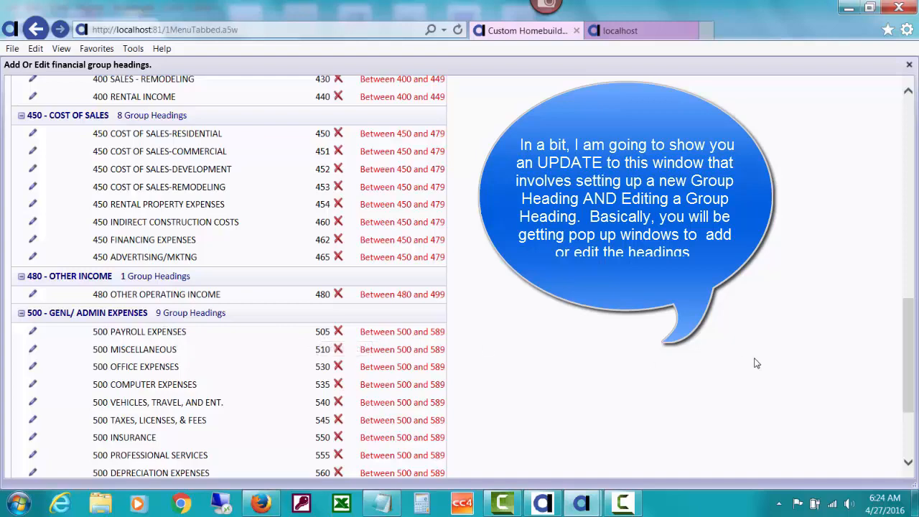
{"action": "left_click_drag", "start_coordinate": [911, 371], "coordinate": [911, 158]}
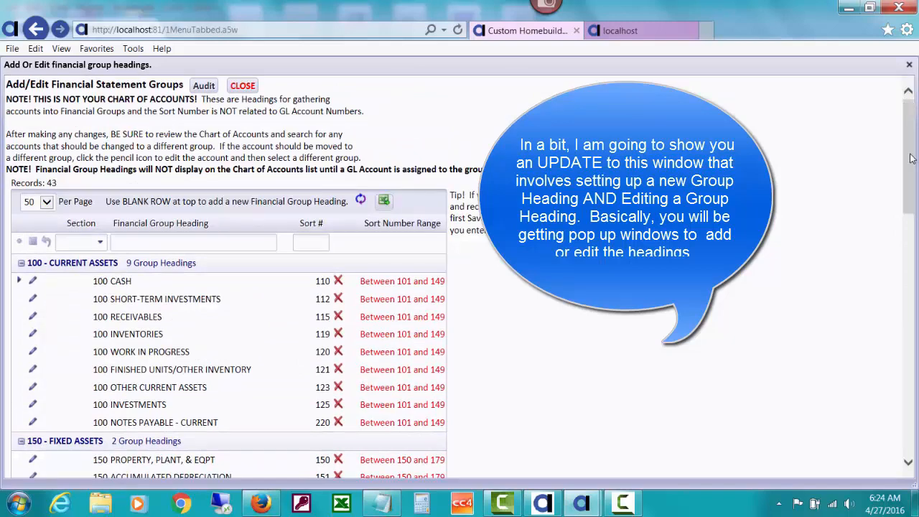
{"action": "left_click", "coordinate": [236, 87]}
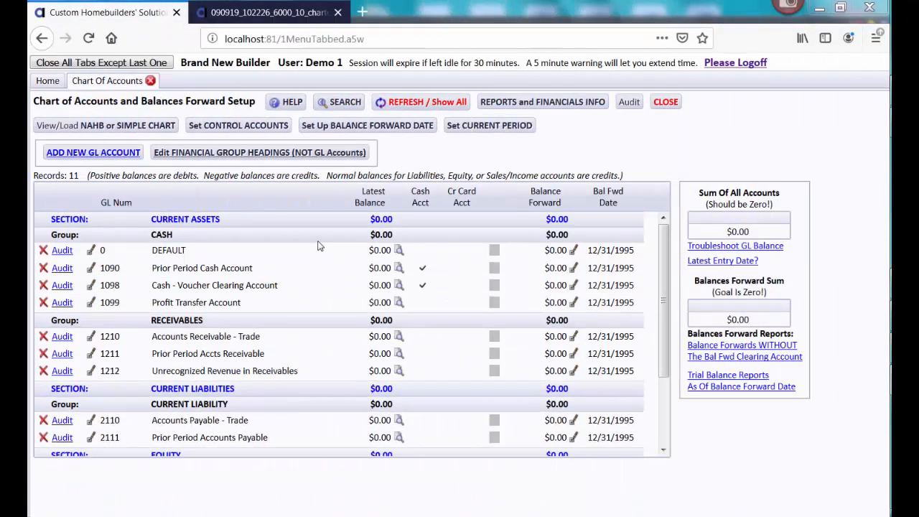
Step: Examine the form for adding a financial group heading with section 500 GENL/ ADMIN EXPENSES chosen, and close it without submitting
{"action": "left_click", "coordinate": [272, 153]}
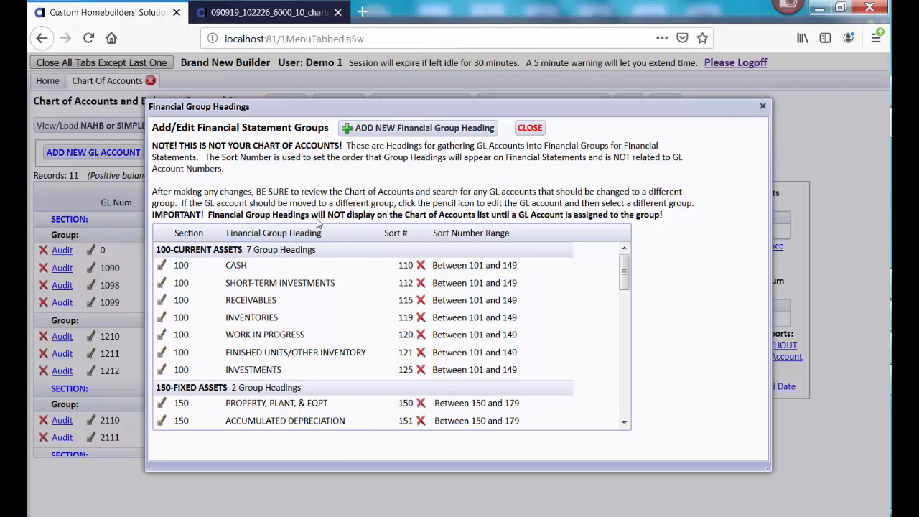
{"action": "left_click", "coordinate": [400, 132]}
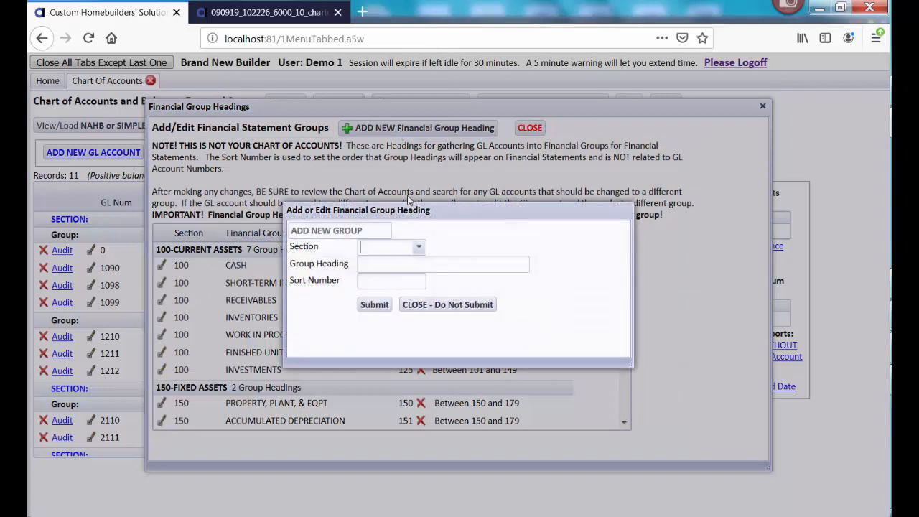
{"action": "left_click", "coordinate": [419, 248]}
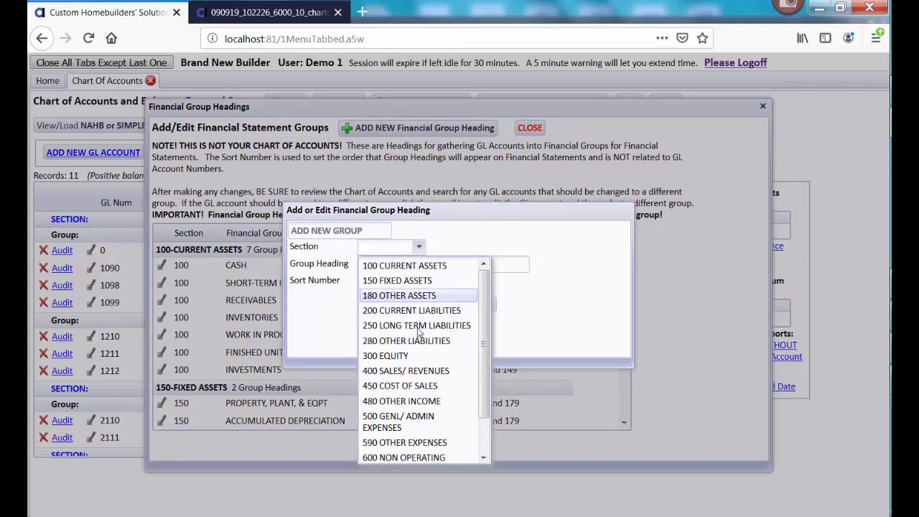
{"action": "left_click", "coordinate": [395, 419]}
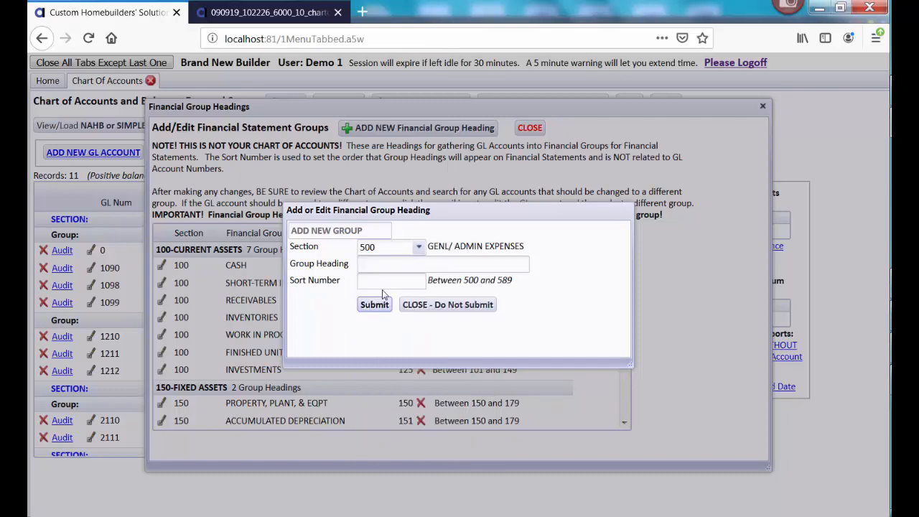
{"action": "left_click", "coordinate": [378, 265]}
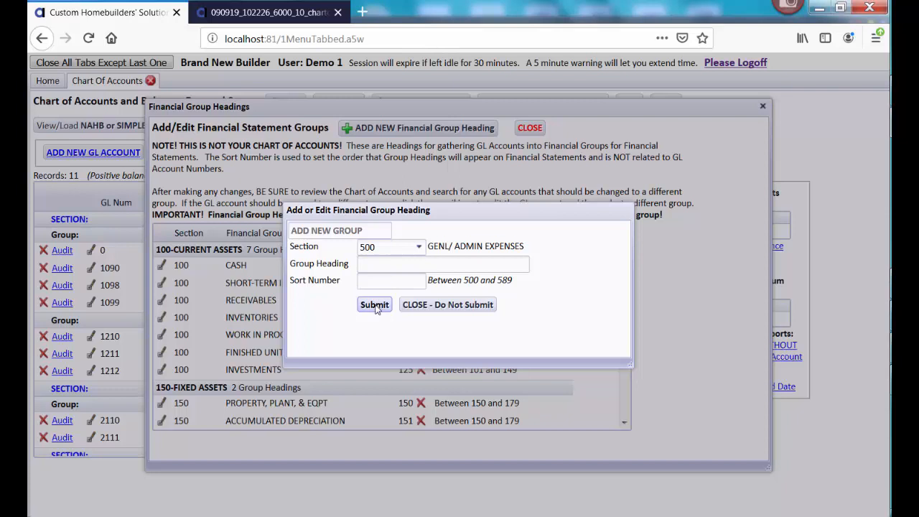
{"action": "left_click", "coordinate": [449, 306]}
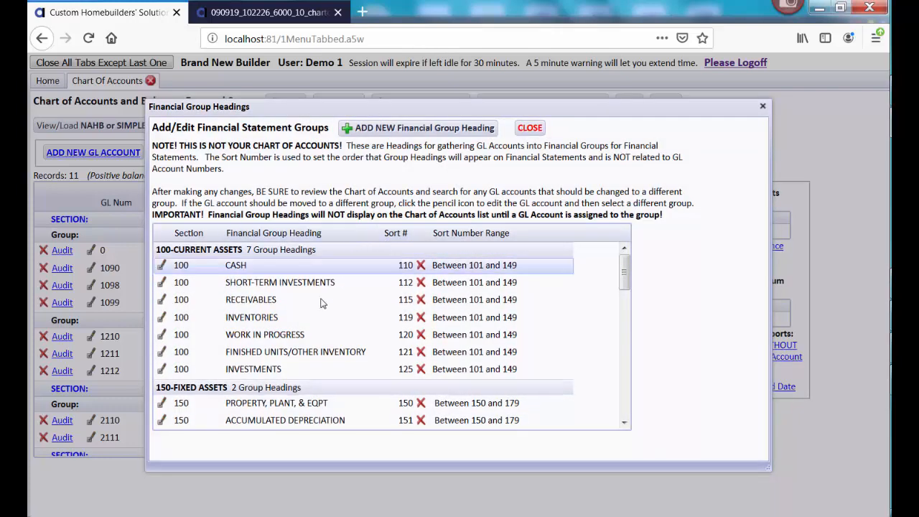
Step: Examine the edit form of the INVENTORIES group heading without changing it, and close the financial group headings
{"action": "left_click", "coordinate": [162, 319]}
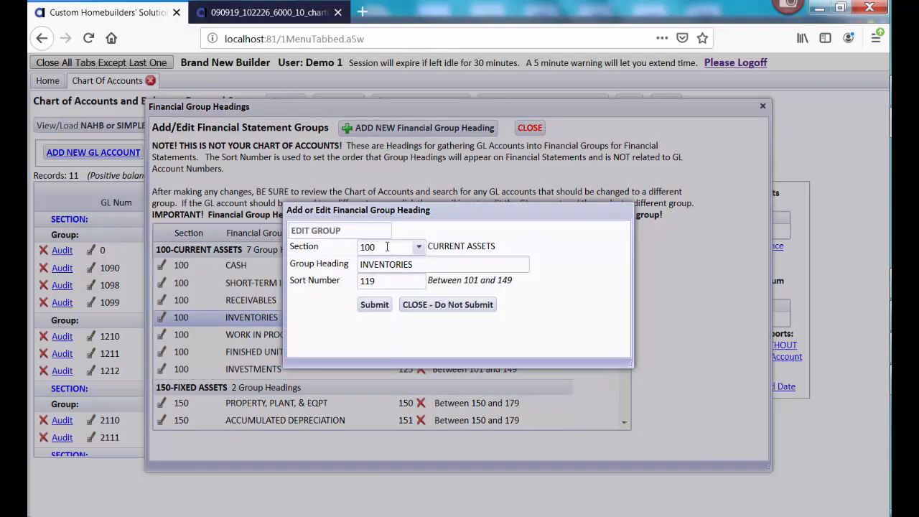
{"action": "left_click", "coordinate": [377, 305]}
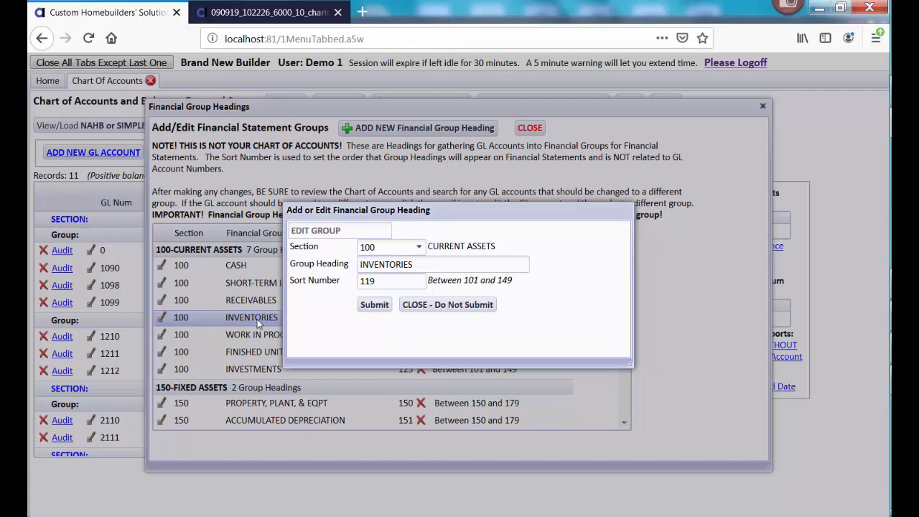
{"action": "left_click", "coordinate": [447, 306]}
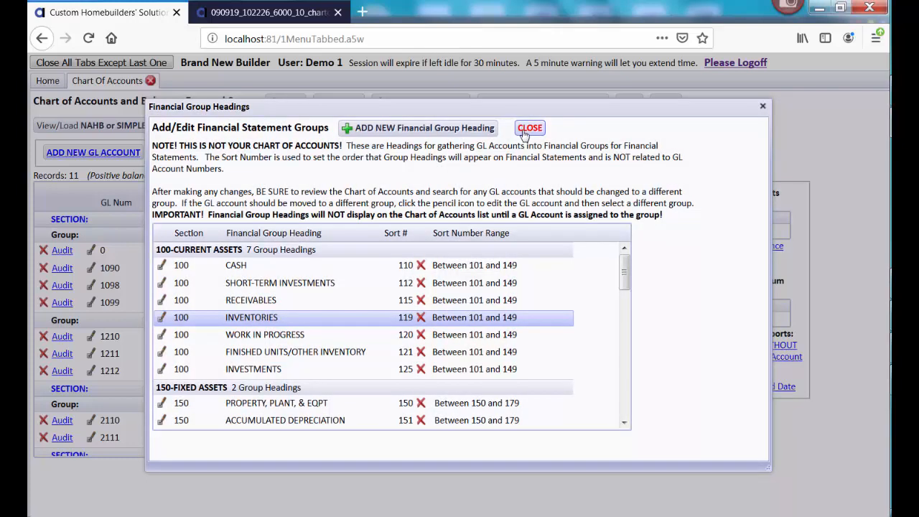
{"action": "left_click", "coordinate": [525, 134]}
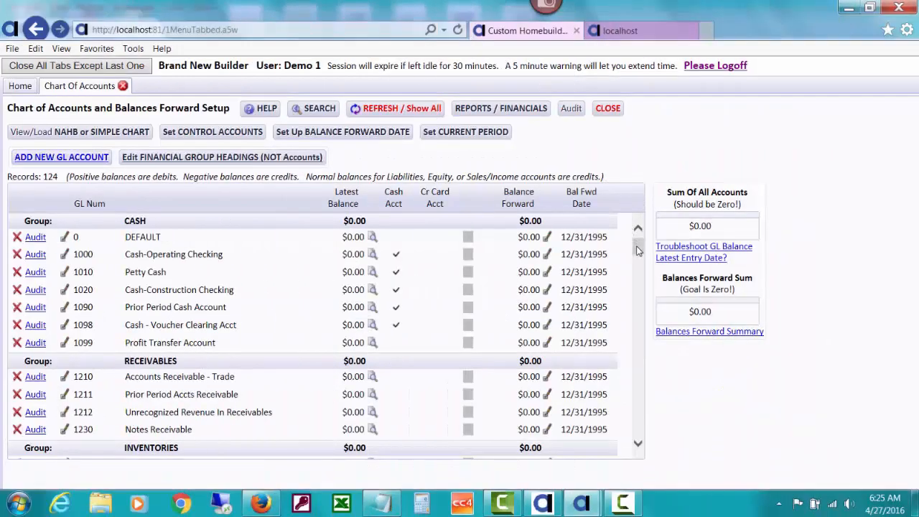
Step: Reassign GL account 8500 Salaries-Bonuses to group heading 505 PAYROLL EXPENSES and post the edit
{"action": "left_click_drag", "start_coordinate": [638, 250], "coordinate": [641, 394]}
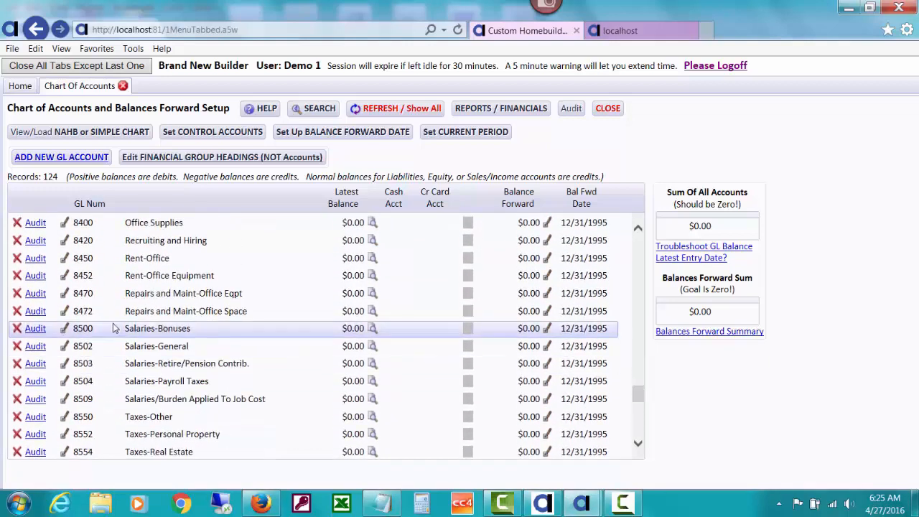
{"action": "left_click", "coordinate": [64, 328]}
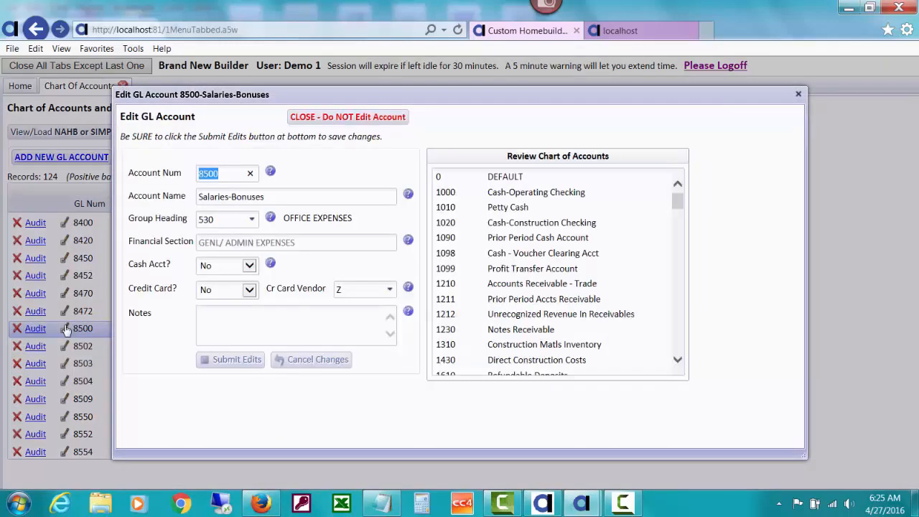
{"action": "left_click", "coordinate": [252, 220]}
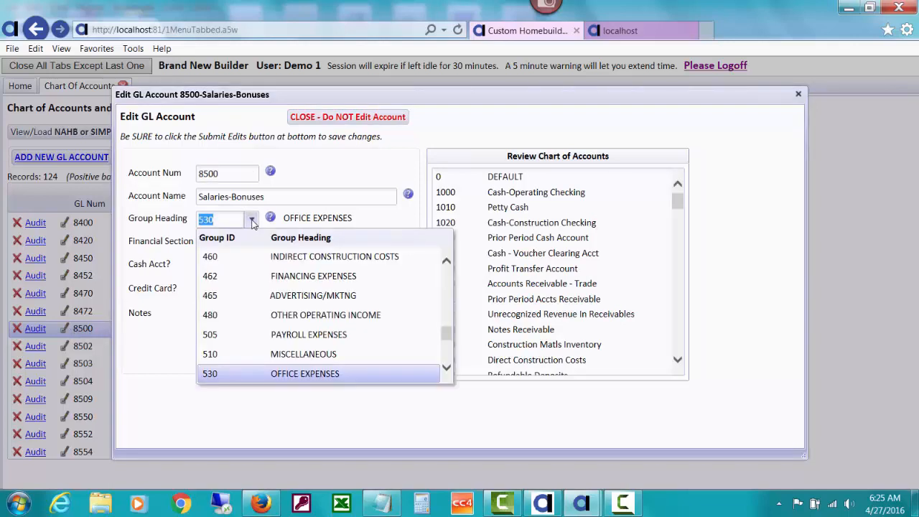
{"action": "left_click", "coordinate": [293, 334]}
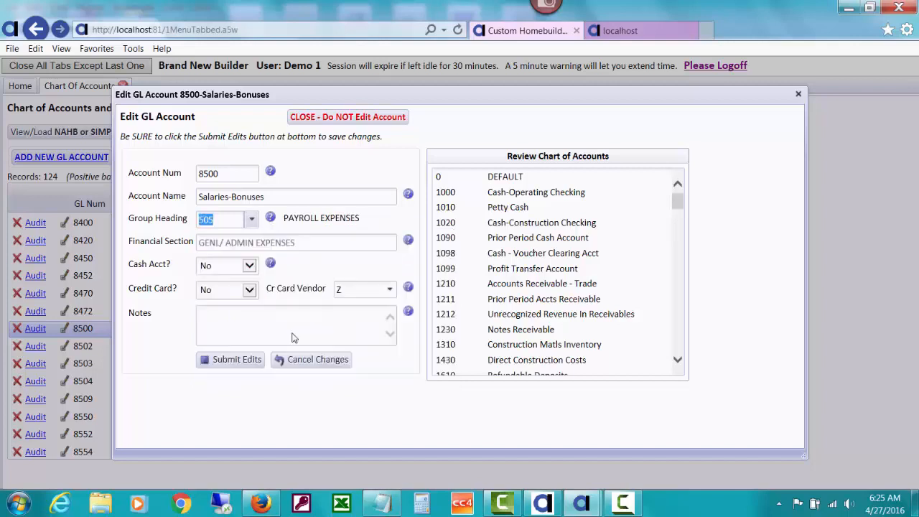
{"action": "left_click", "coordinate": [237, 360]}
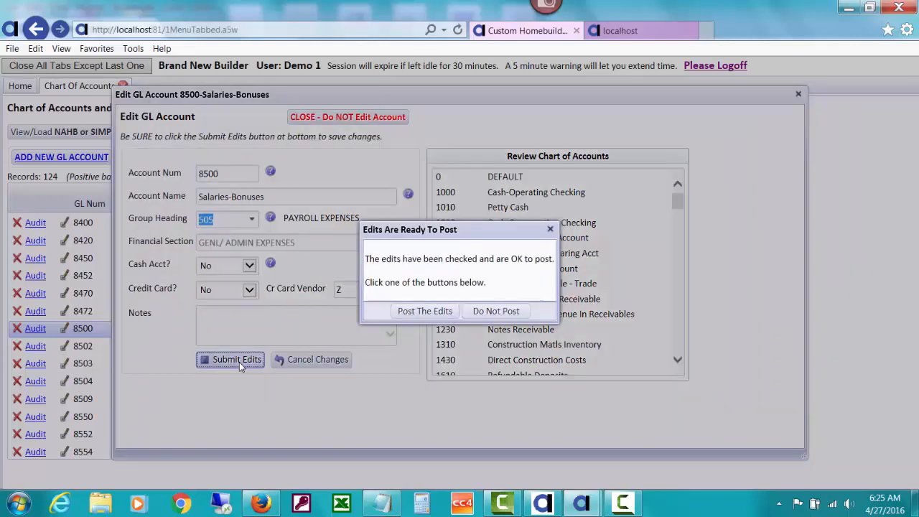
{"action": "left_click", "coordinate": [447, 310]}
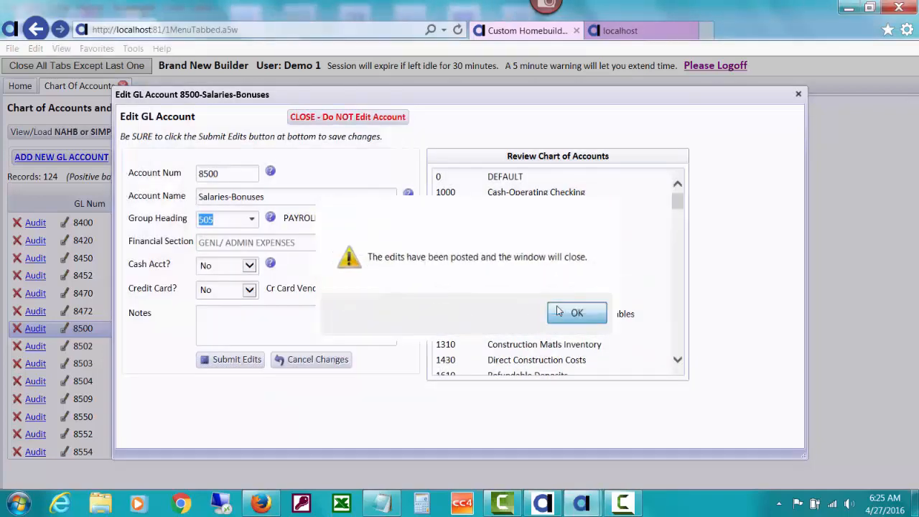
{"action": "left_click", "coordinate": [560, 307]}
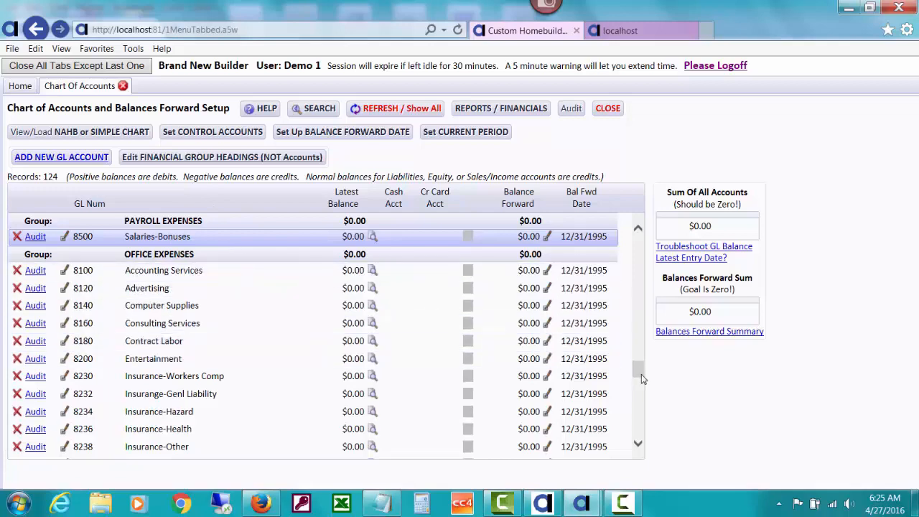
Step: Reassign GL account 8502 Salaries-General to group heading 505 PAYROLL EXPENSES and post the edit
{"action": "left_click_drag", "start_coordinate": [642, 379], "coordinate": [638, 396]}
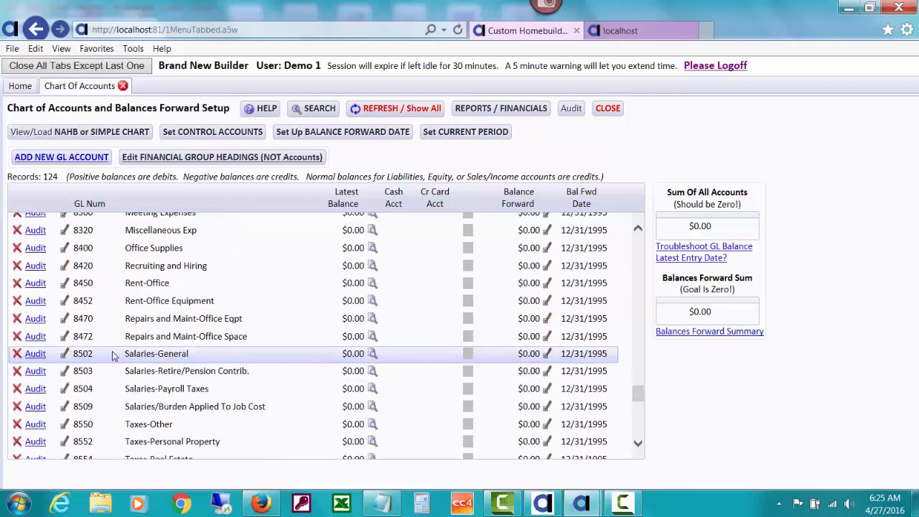
{"action": "left_click", "coordinate": [67, 355]}
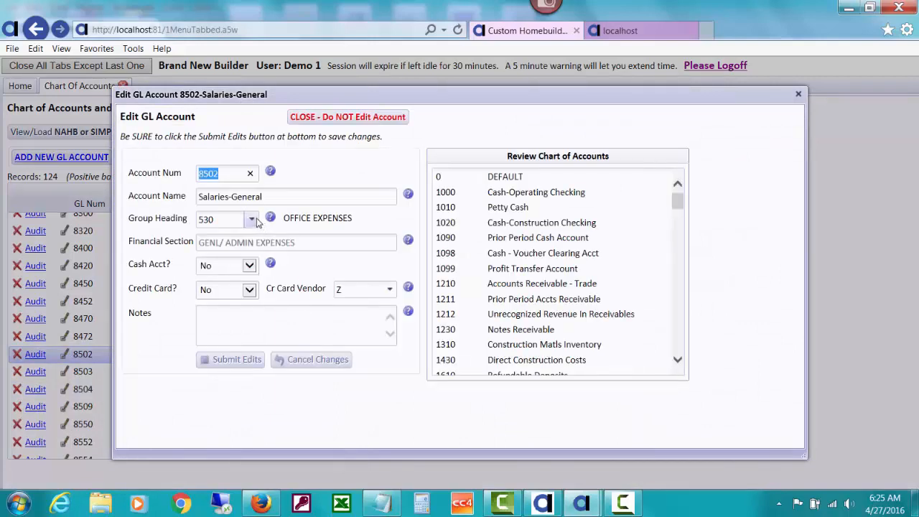
{"action": "left_click", "coordinate": [255, 221]}
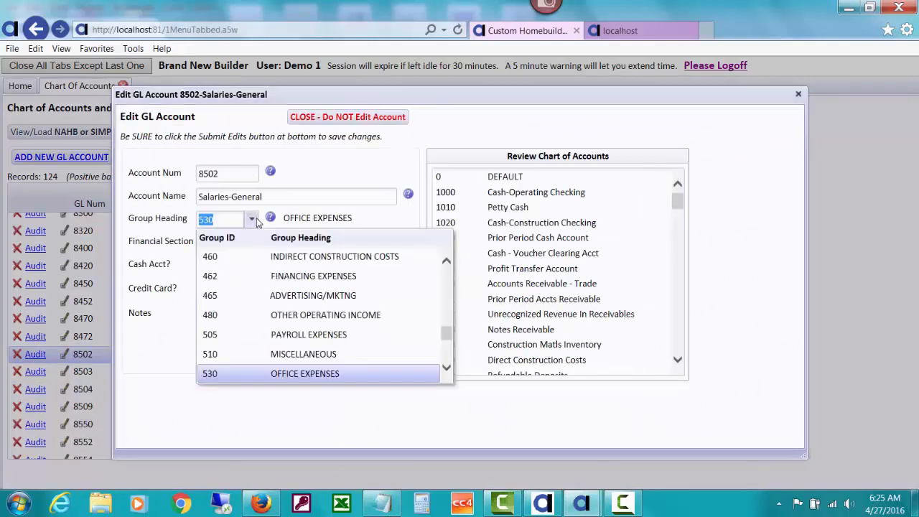
{"action": "left_click", "coordinate": [285, 335]}
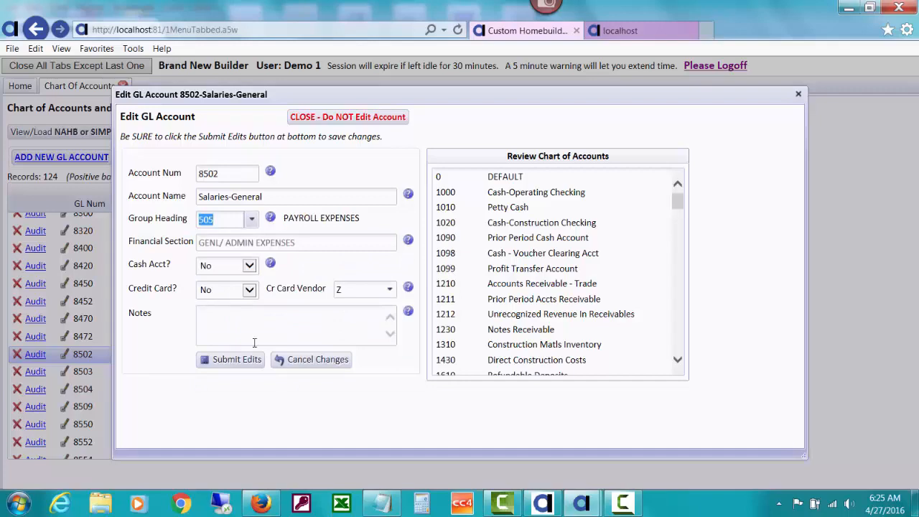
{"action": "left_click", "coordinate": [227, 361]}
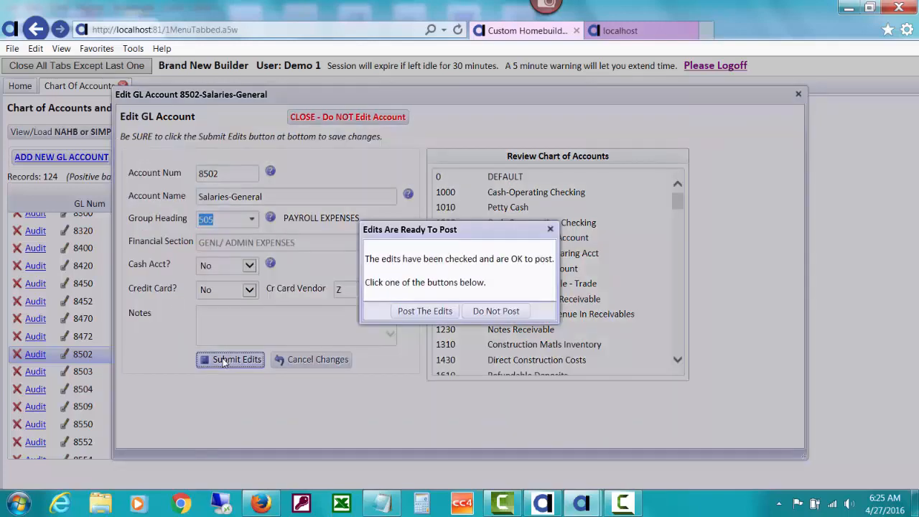
{"action": "left_click", "coordinate": [399, 314]}
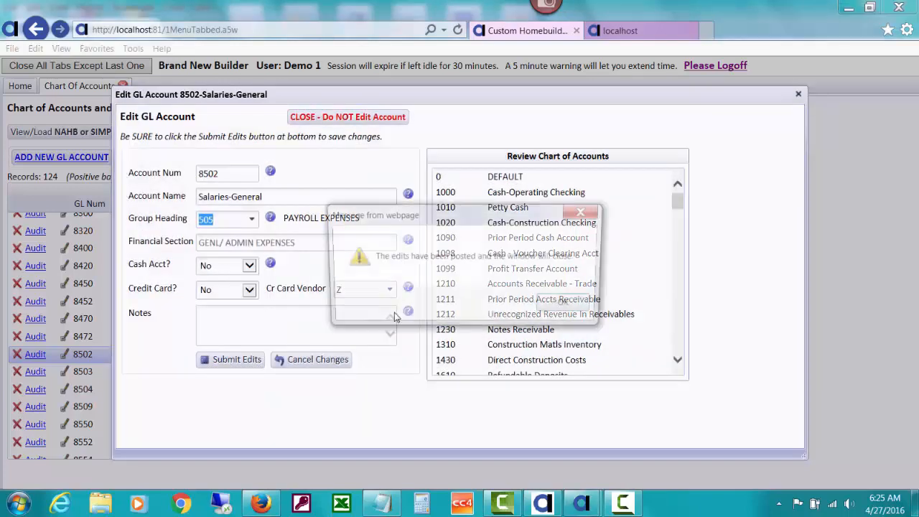
Step: Acknowledge the posted edit of account 8502 and check the PAYROLL EXPENSES group in the chart of accounts
{"action": "left_click", "coordinate": [562, 308]}
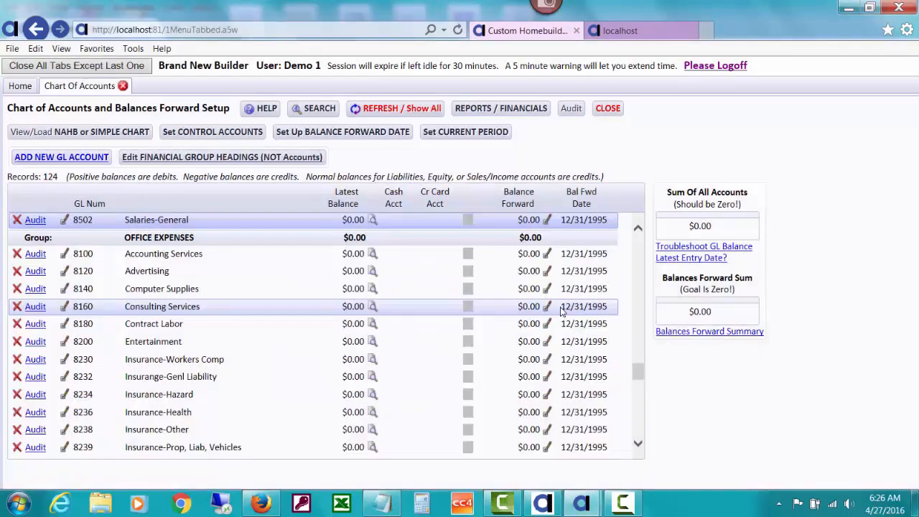
{"action": "scroll", "coordinate": [639, 362], "scroll_direction": "up", "scroll_amount": 3}
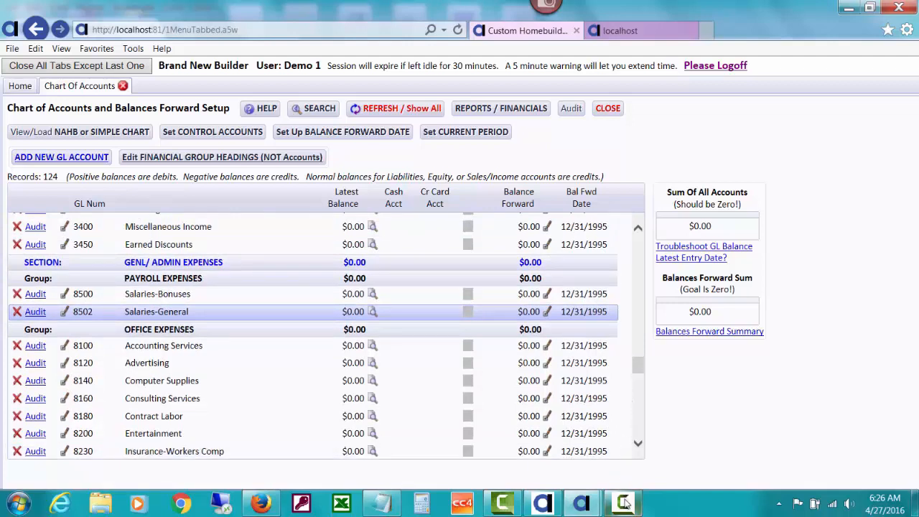
{"action": "mouse_move", "coordinate": [625, 502]}
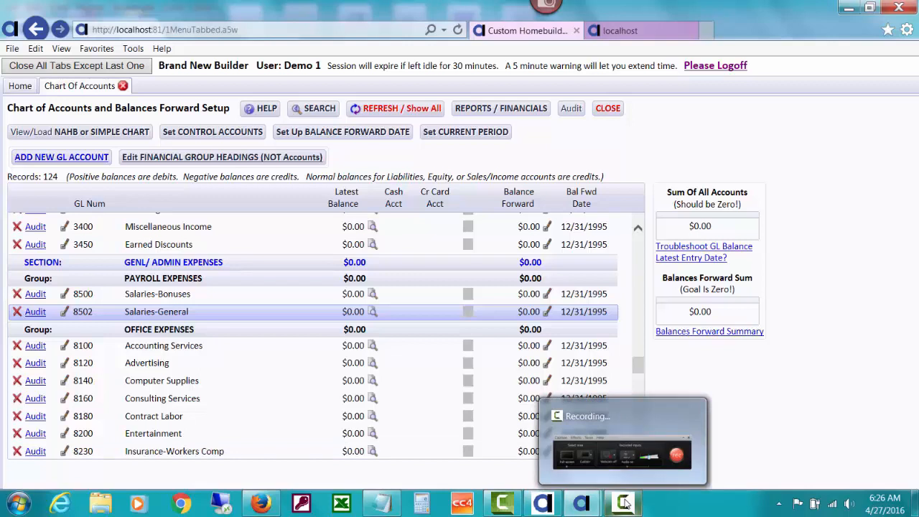
{"action": "left_click", "coordinate": [625, 503]}
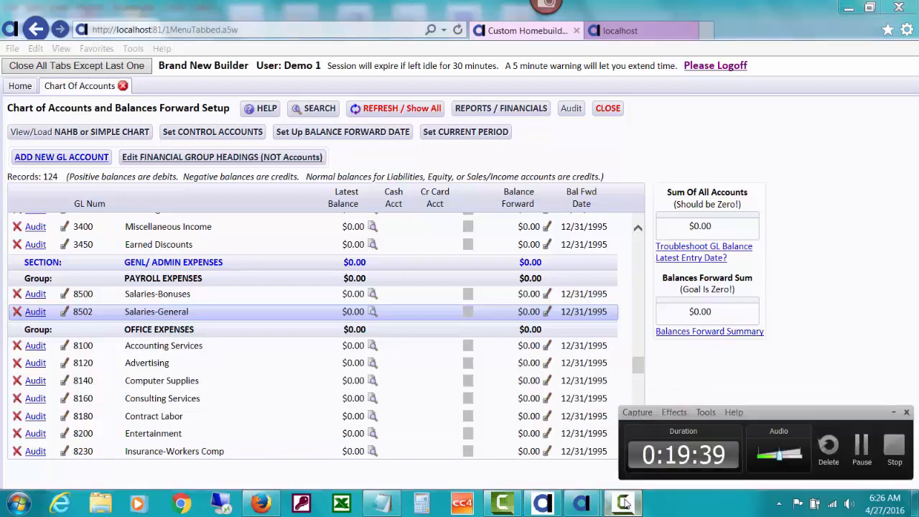
{"action": "left_click", "coordinate": [860, 445]}
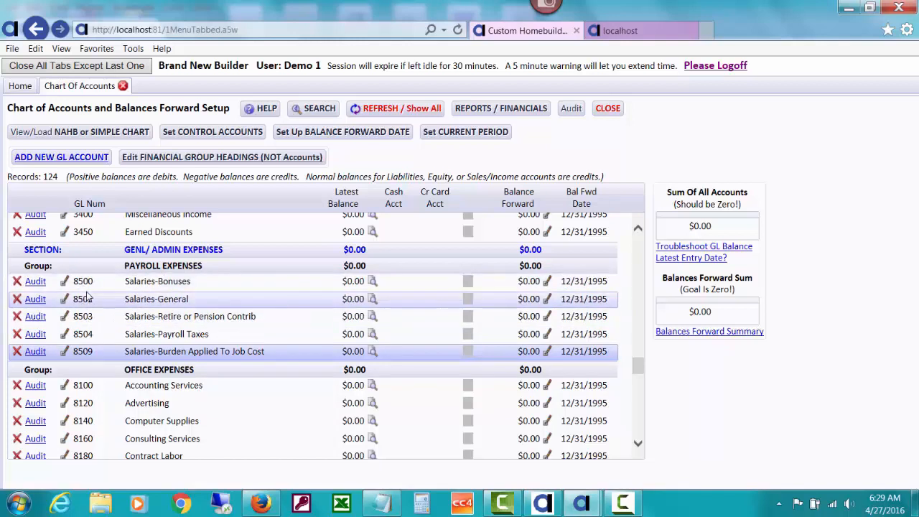
Step: Add GL account 8501 Salaries-Owners under group heading 505 PAYROLL EXPENSES, post it, and close the new account form
{"action": "left_click", "coordinate": [90, 159]}
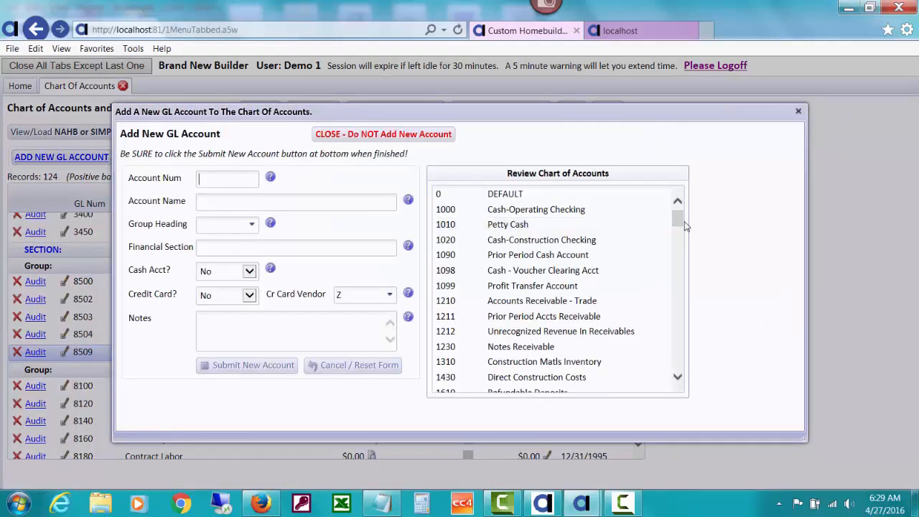
{"action": "left_click_drag", "start_coordinate": [678, 221], "coordinate": [683, 335]}
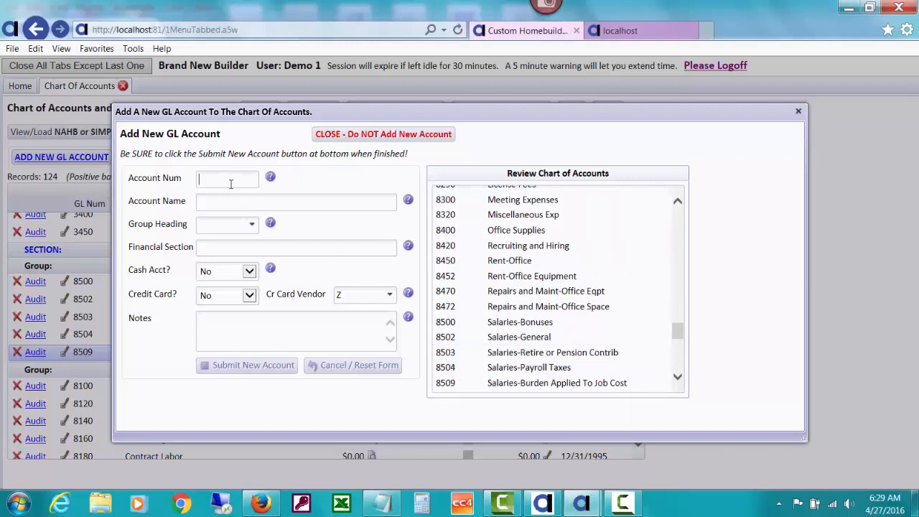
{"action": "type", "text": "8501"}
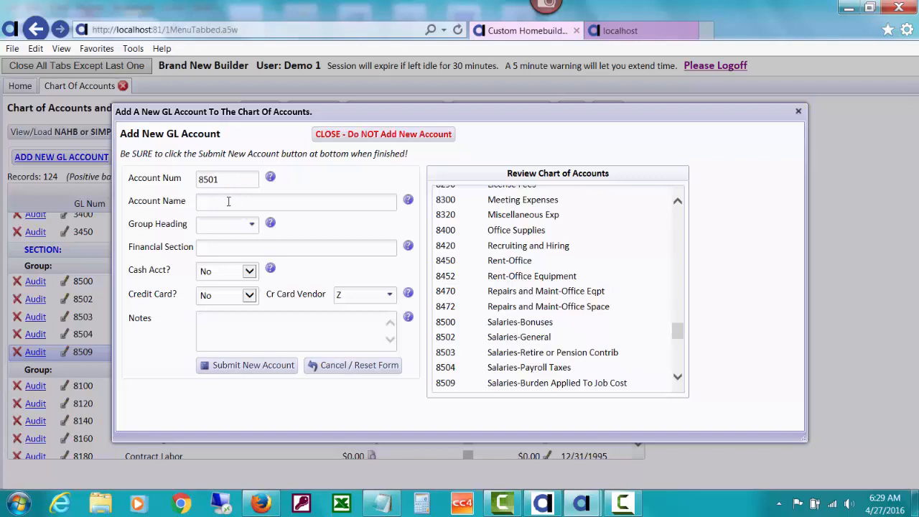
{"action": "left_click", "coordinate": [228, 202]}
{"action": "type", "text": "Salaries-Owners"}
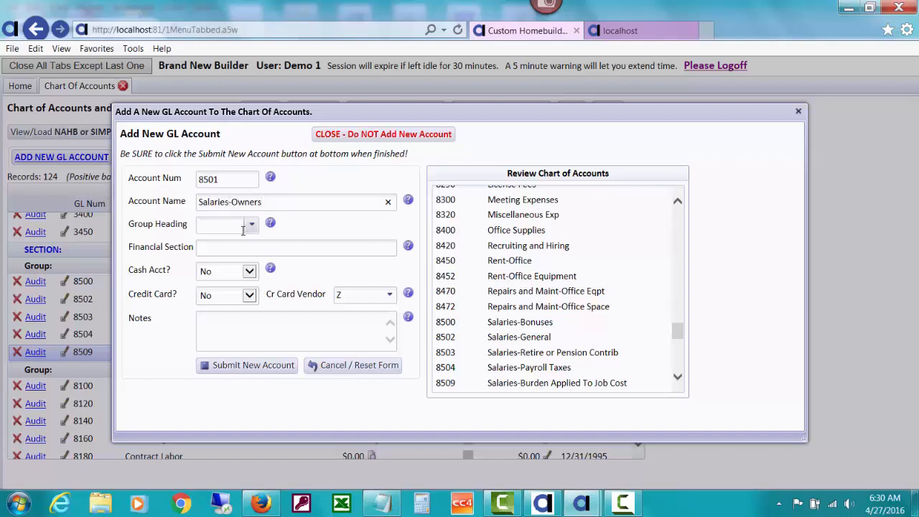
{"action": "left_click", "coordinate": [251, 225]}
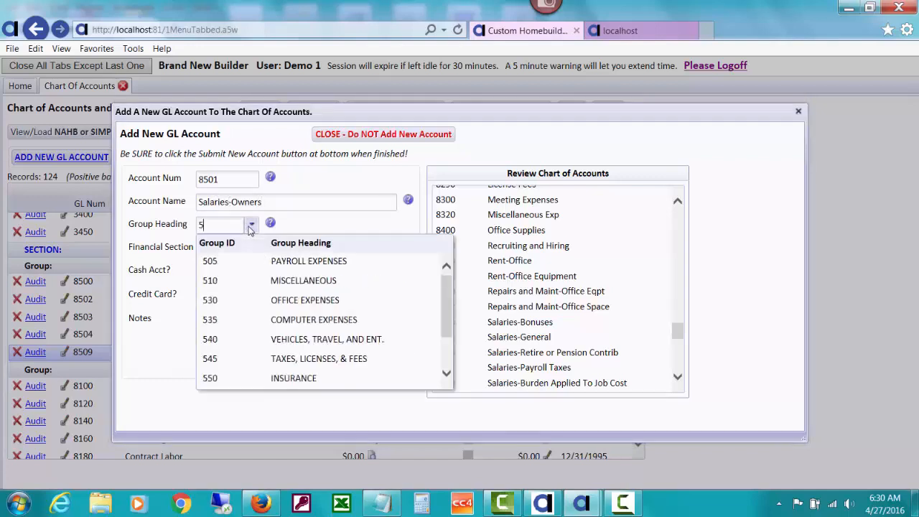
{"action": "left_click", "coordinate": [260, 262]}
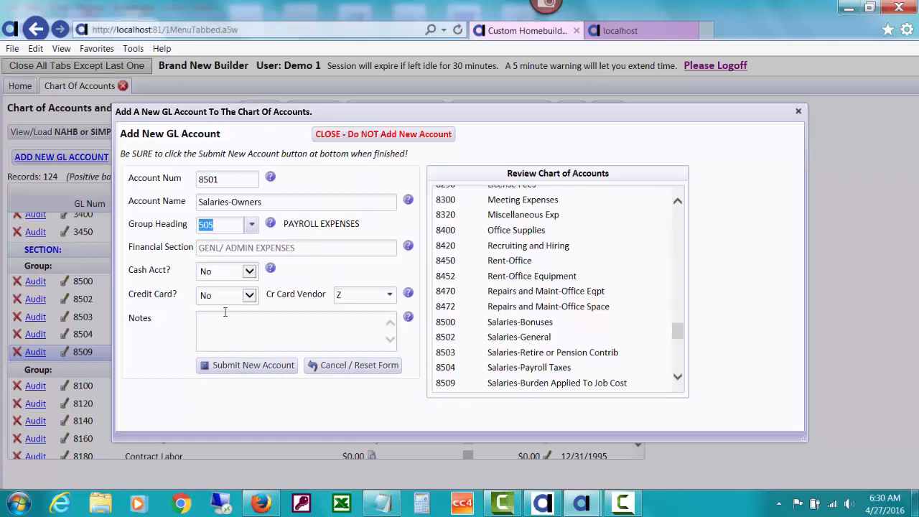
{"action": "left_click", "coordinate": [251, 366]}
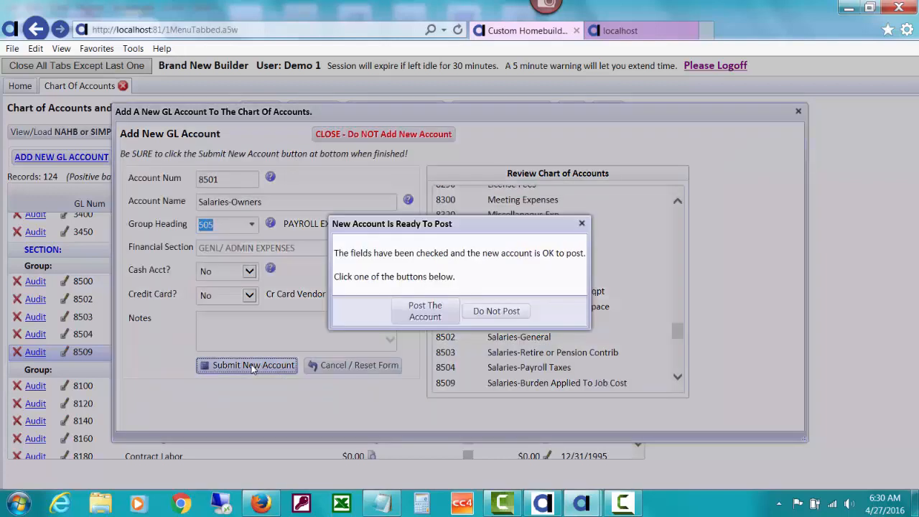
{"action": "left_click", "coordinate": [423, 314]}
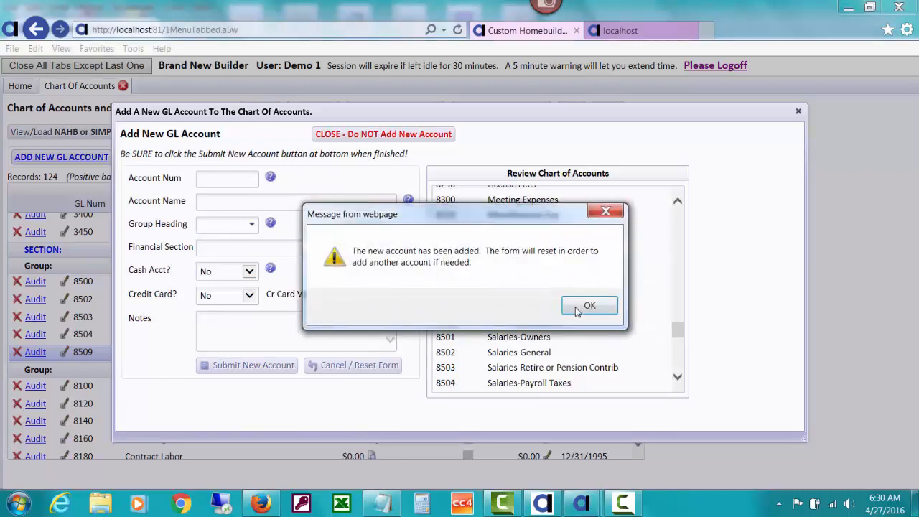
{"action": "left_click", "coordinate": [578, 309]}
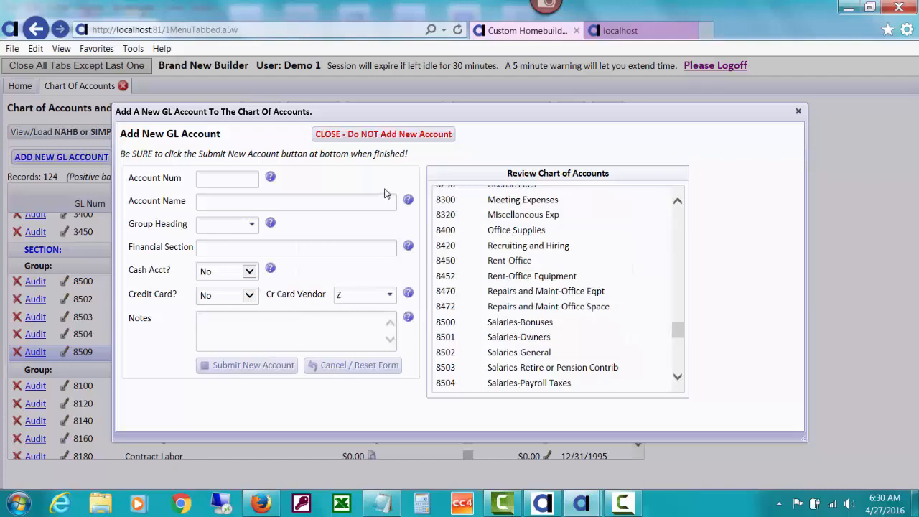
{"action": "left_click", "coordinate": [383, 137]}
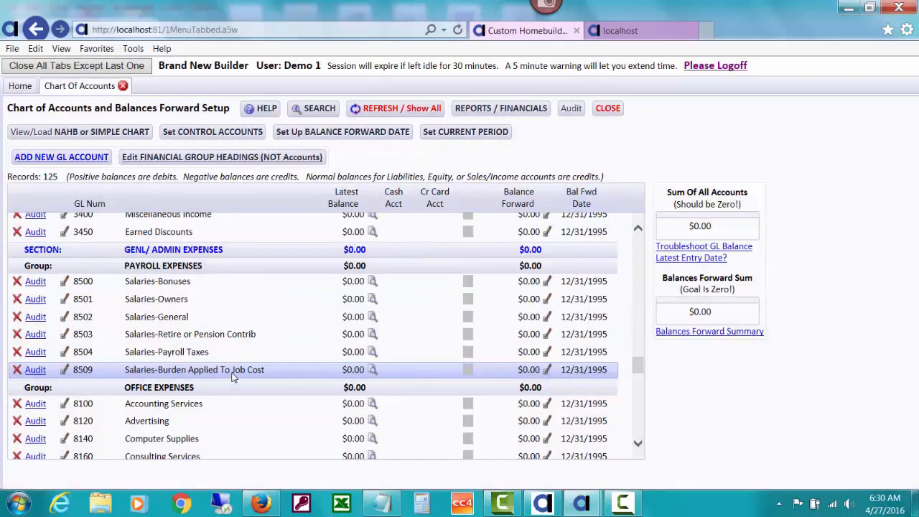
Step: Examine the group heading choices and Cash Acct help for account 1020 Cash-Construction Checking, and close its edit form without changes
{"action": "left_click", "coordinate": [144, 321]}
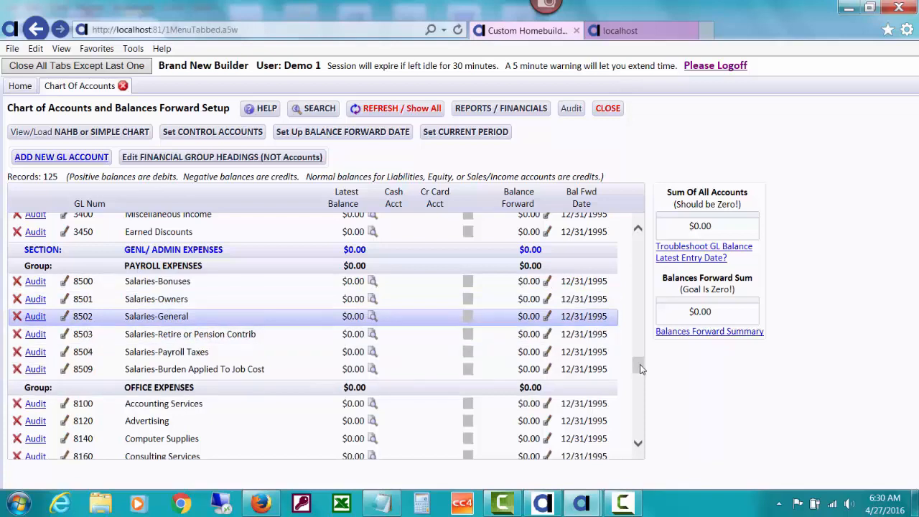
{"action": "left_click_drag", "start_coordinate": [641, 368], "coordinate": [639, 242]}
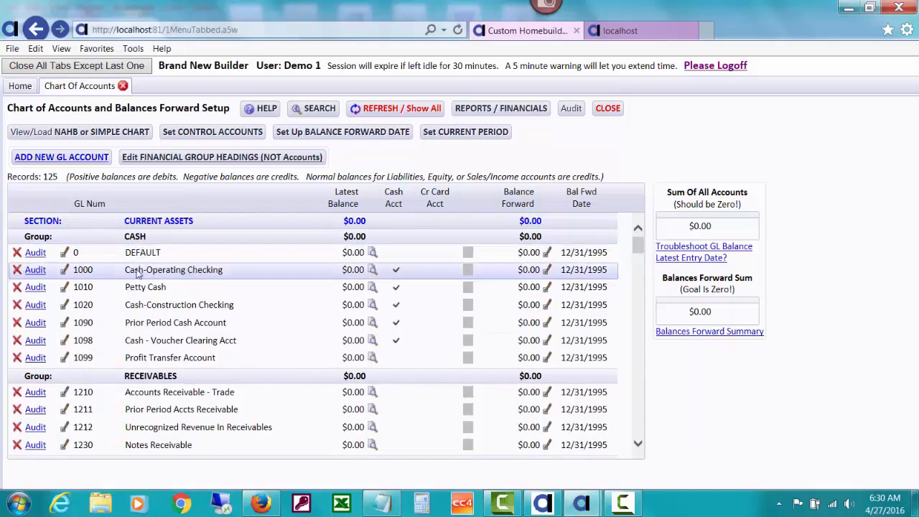
{"action": "left_click", "coordinate": [64, 305]}
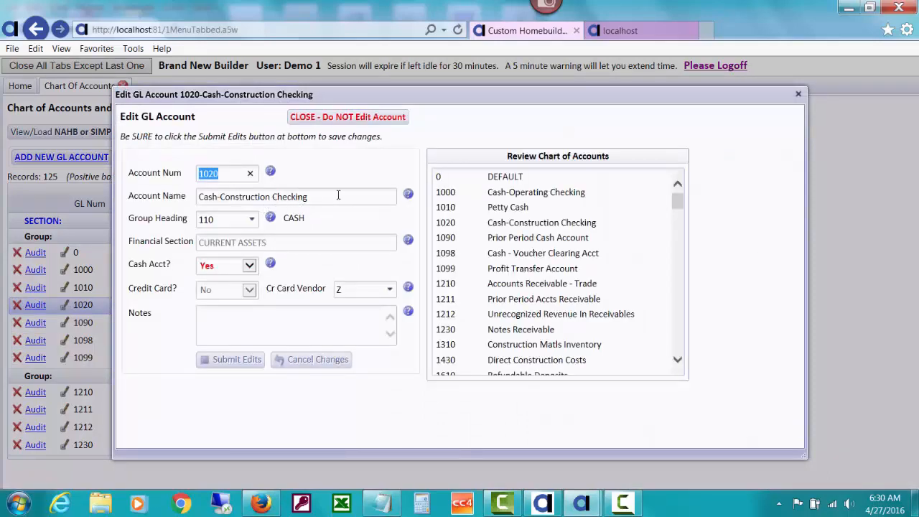
{"action": "left_click", "coordinate": [252, 222]}
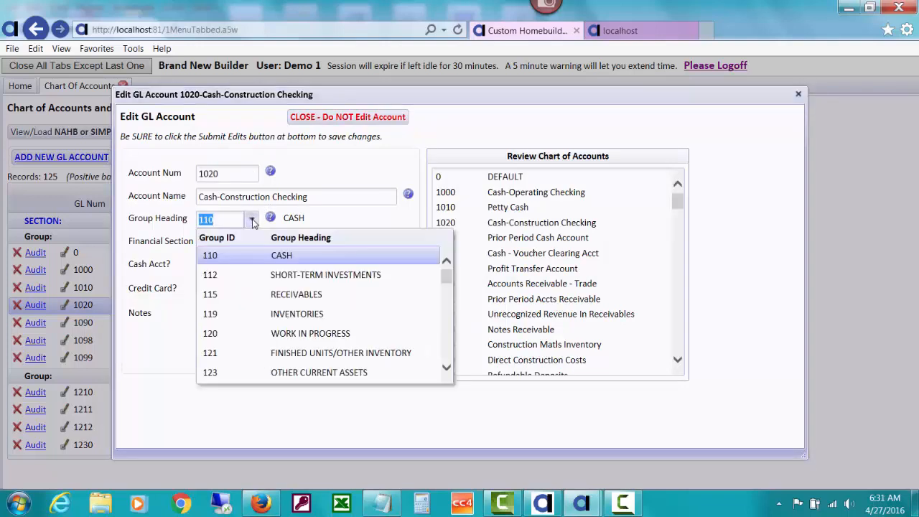
{"action": "left_click", "coordinate": [323, 219]}
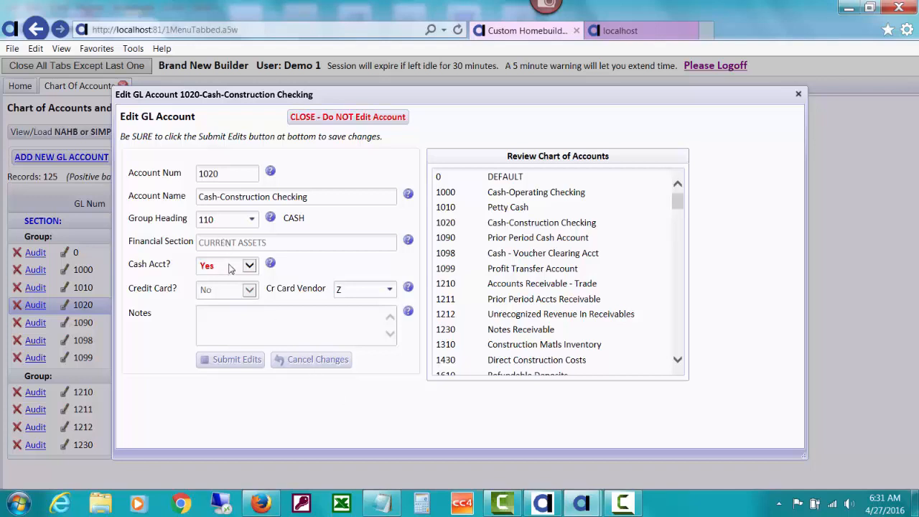
{"action": "left_click", "coordinate": [271, 264]}
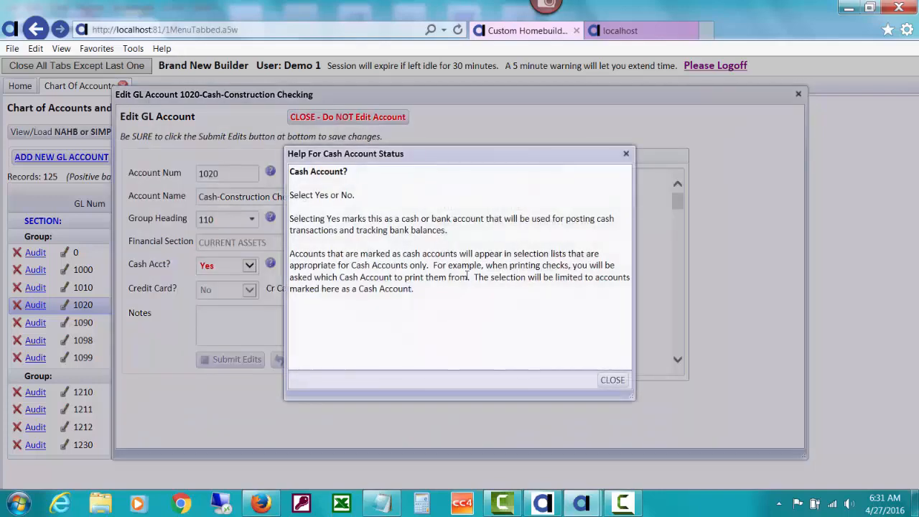
{"action": "left_click", "coordinate": [612, 380]}
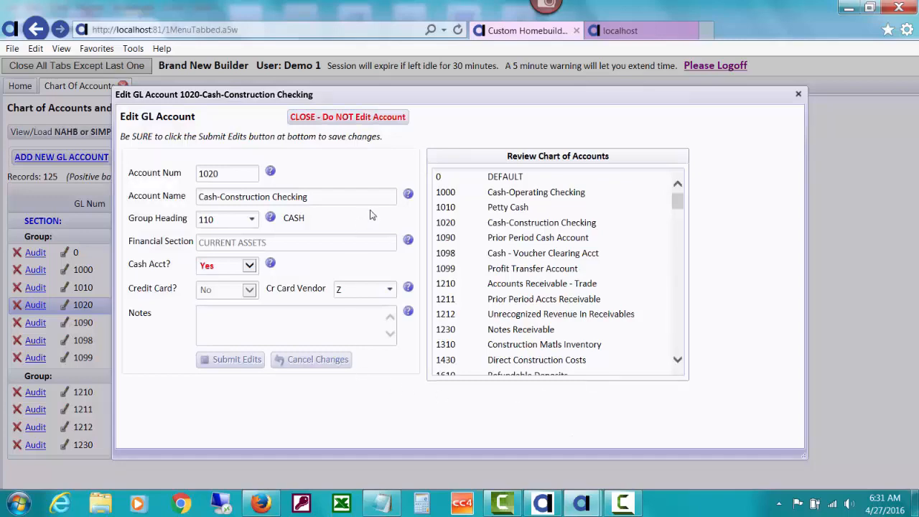
{"action": "left_click", "coordinate": [357, 122]}
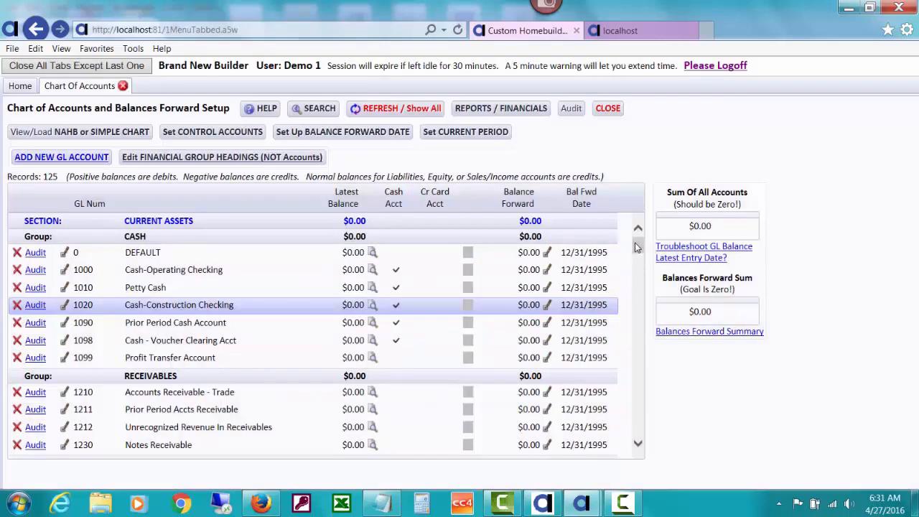
Step: Try to mark GL account 2130 Credit Cards Payable as a credit card account, then reset the form and close it without editing
{"action": "left_click_drag", "start_coordinate": [636, 247], "coordinate": [637, 303]}
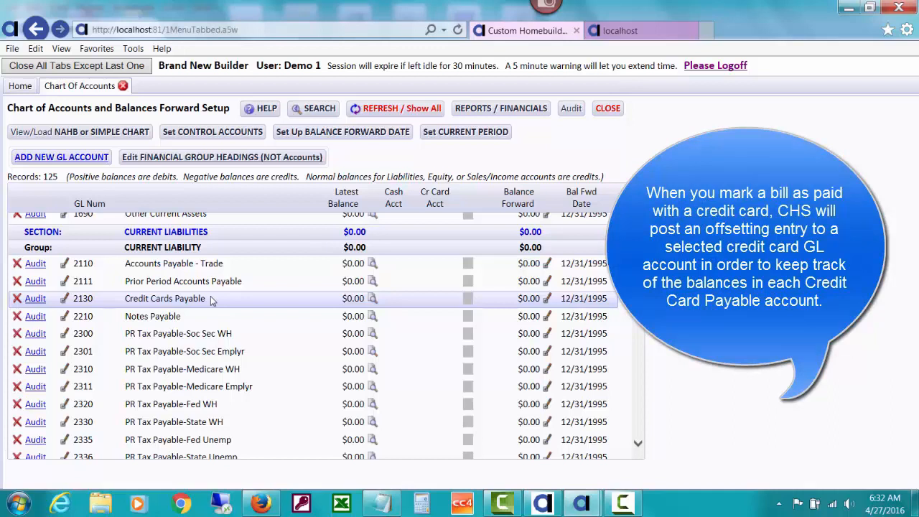
{"action": "left_click", "coordinate": [65, 298]}
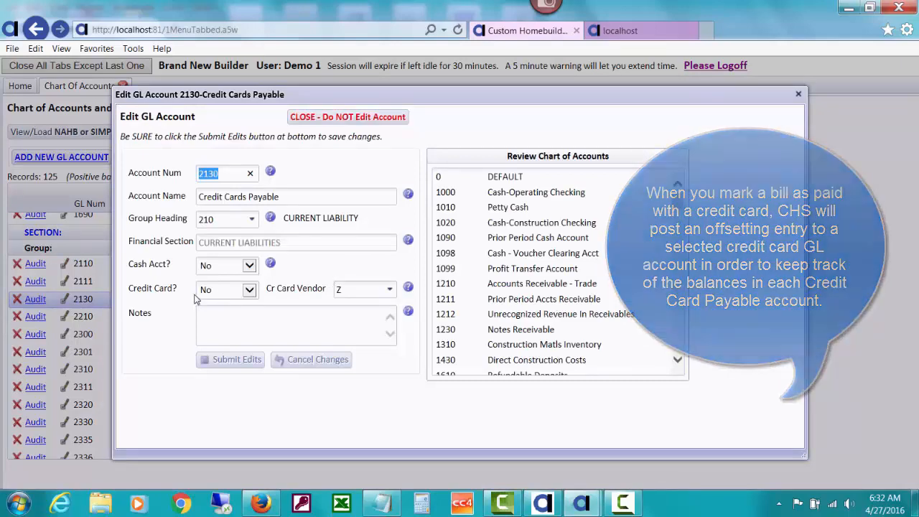
{"action": "left_click", "coordinate": [249, 289]}
{"action": "left_click", "coordinate": [244, 281]}
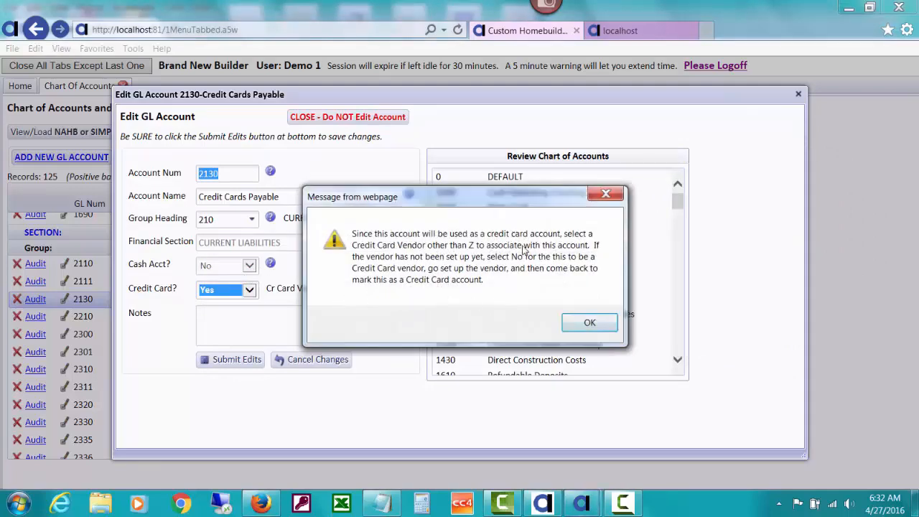
{"action": "left_click", "coordinate": [589, 322]}
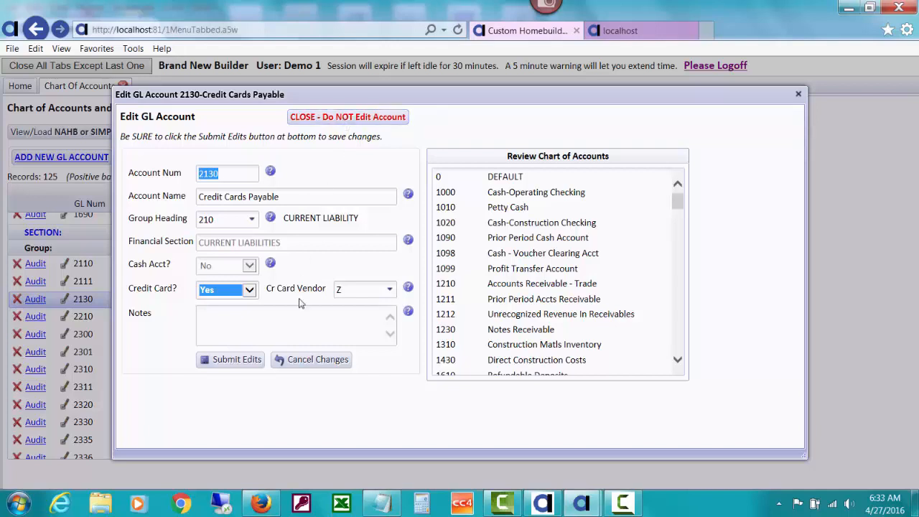
{"action": "left_click", "coordinate": [308, 359]}
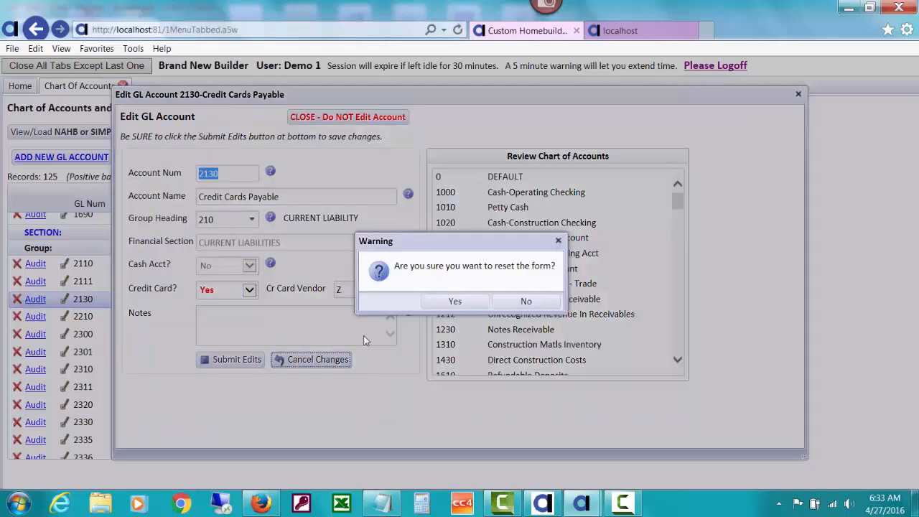
{"action": "left_click", "coordinate": [452, 301]}
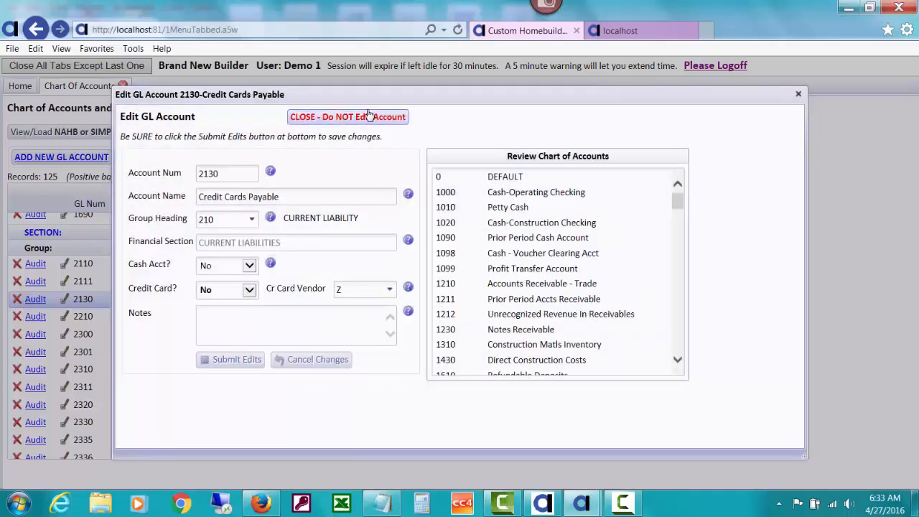
{"action": "left_click", "coordinate": [388, 117]}
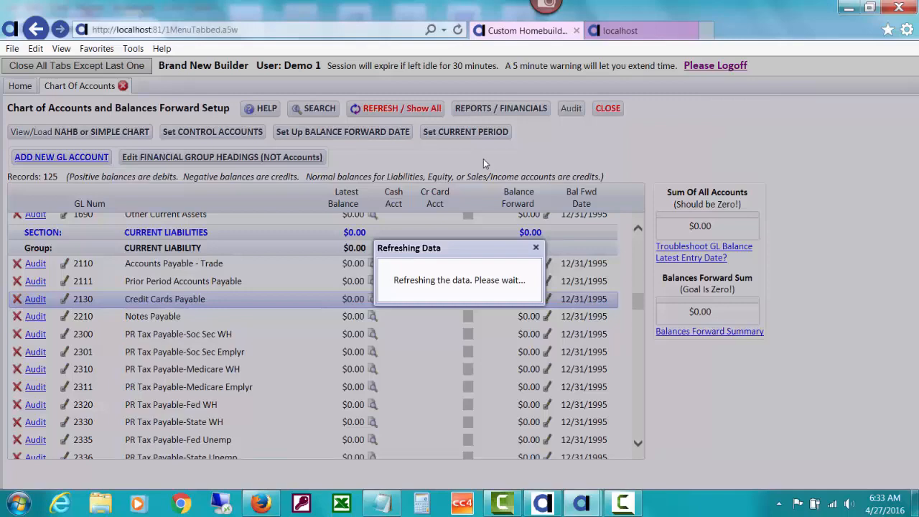